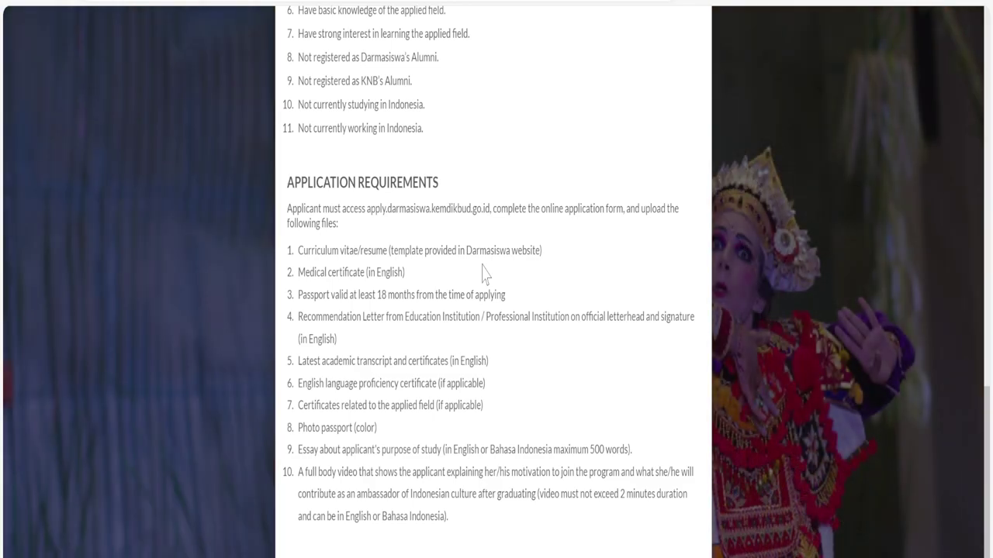
Examine the program schedule dates, eligibility conditions and application requirements of the Darmasiswa scholarship.
{"action": "scroll", "coordinate": [482, 273], "scroll_direction": "down", "scroll_amount": 1}
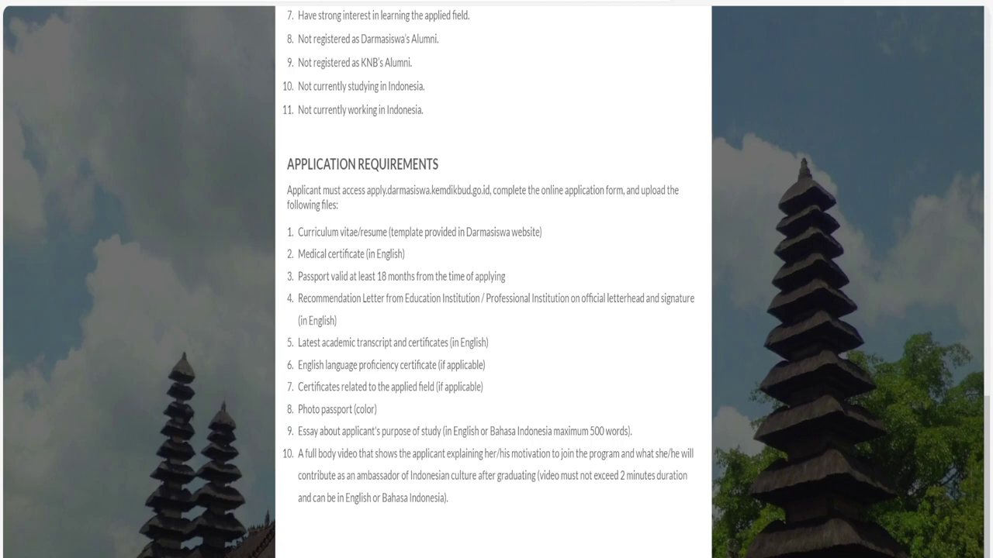
{"action": "scroll", "coordinate": [454, 504], "scroll_direction": "up", "scroll_amount": 10}
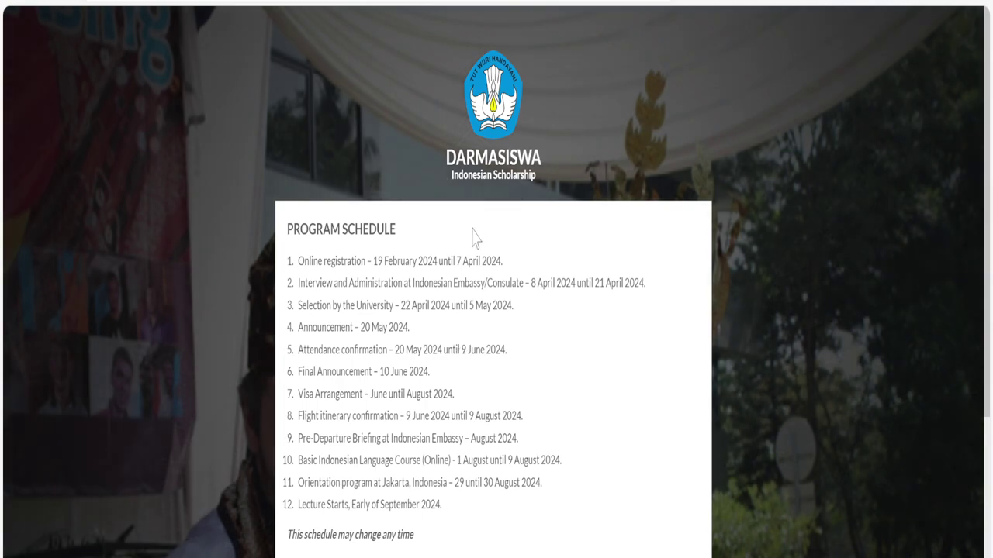
{"action": "scroll", "coordinate": [465, 310], "scroll_direction": "down", "scroll_amount": 10}
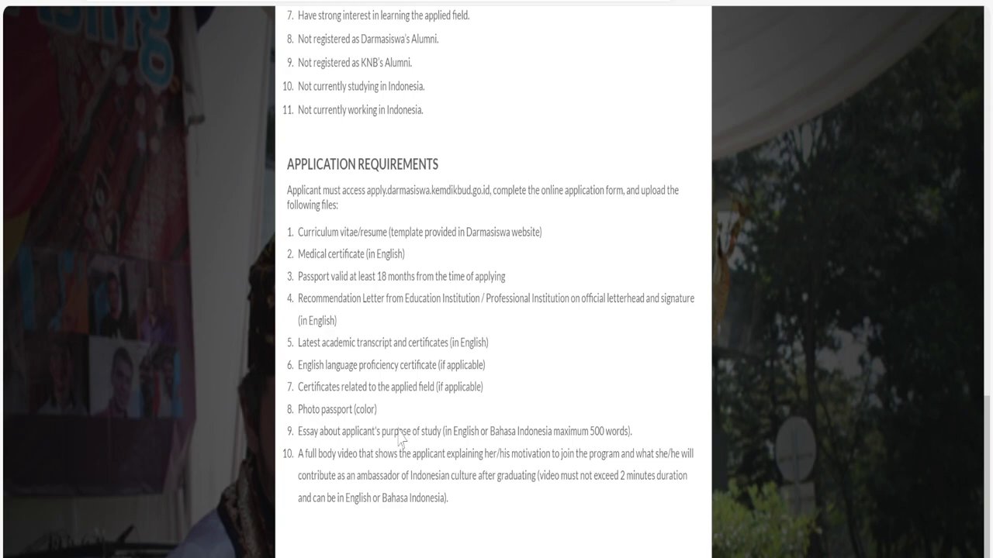
{"action": "scroll", "coordinate": [397, 394], "scroll_direction": "up", "scroll_amount": 10}
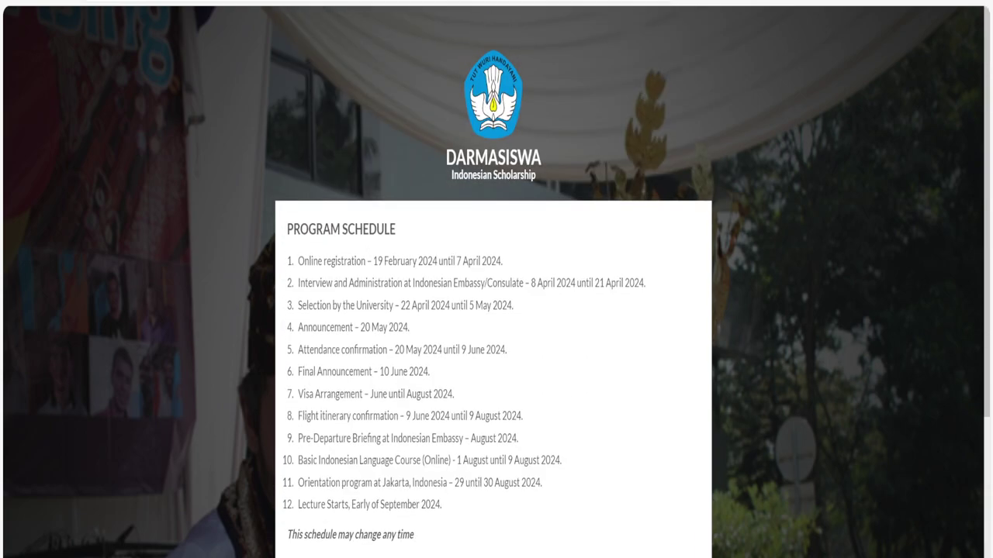
{"action": "scroll", "coordinate": [393, 400], "scroll_direction": "down", "scroll_amount": 10}
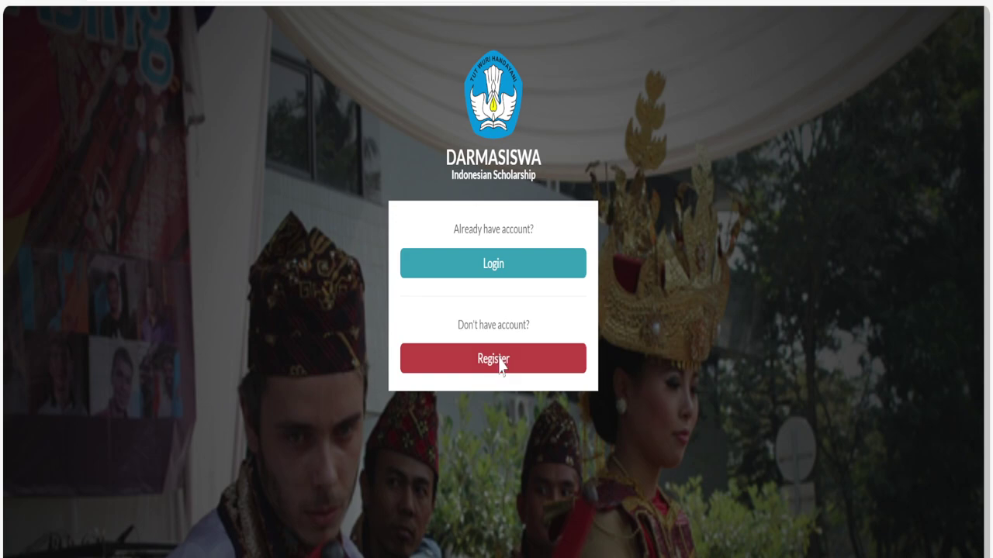
Open the account registration form to look over its required fields, and return to the start page.
{"action": "left_click", "coordinate": [499, 361]}
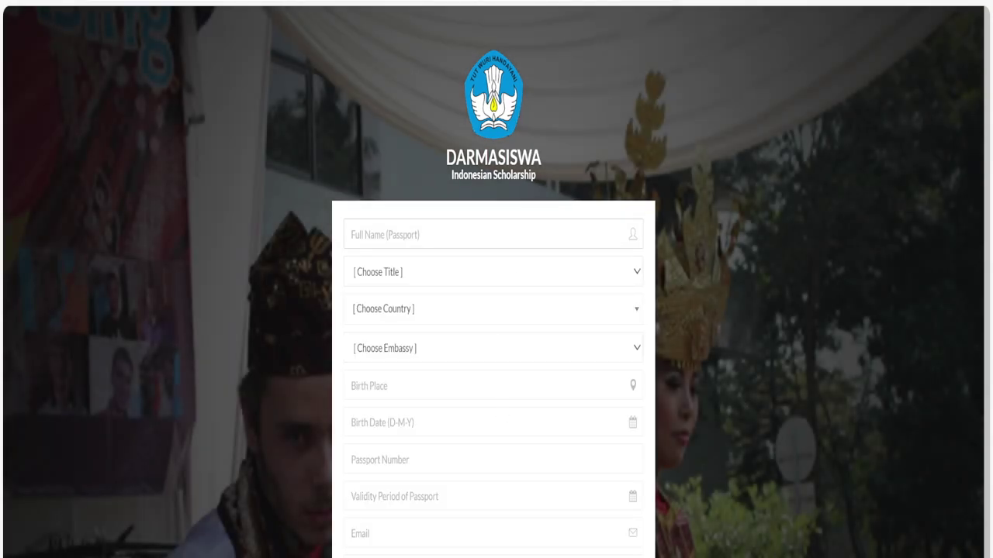
{"action": "key", "text": "Return"}
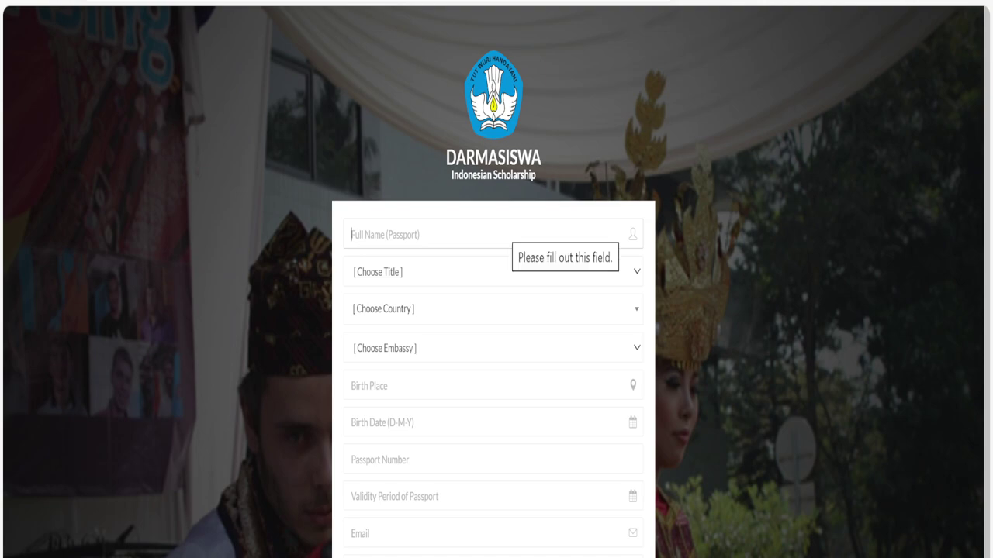
{"action": "left_click", "coordinate": [424, 279]}
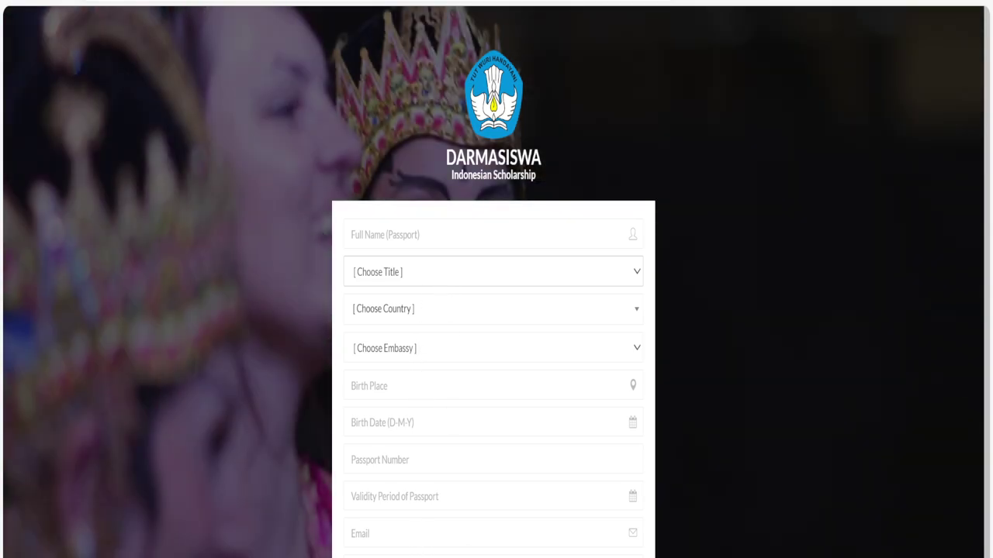
{"action": "left_click", "coordinate": [64, 2]}
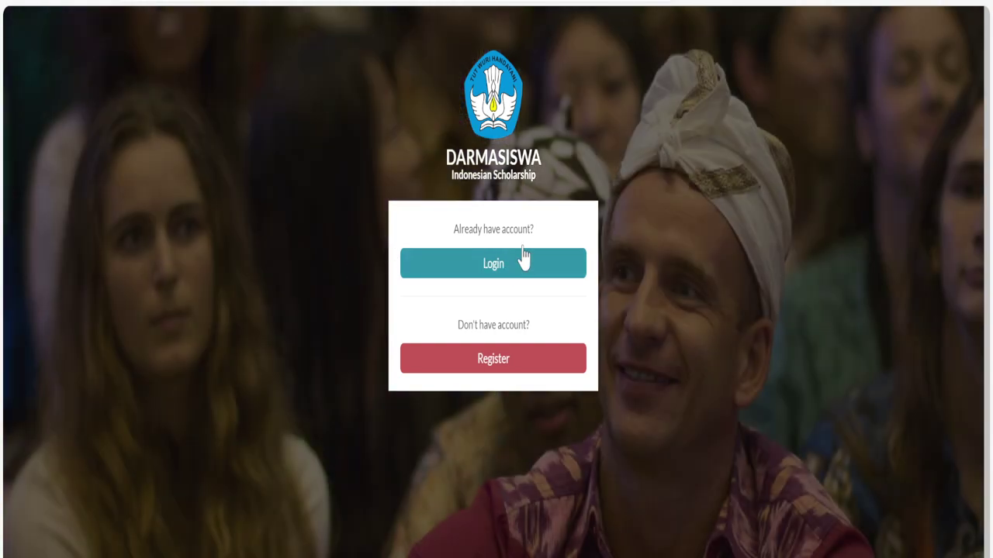
Log in to the existing applicant account with the saved e-mail address and the account password.
{"action": "left_click", "coordinate": [493, 267]}
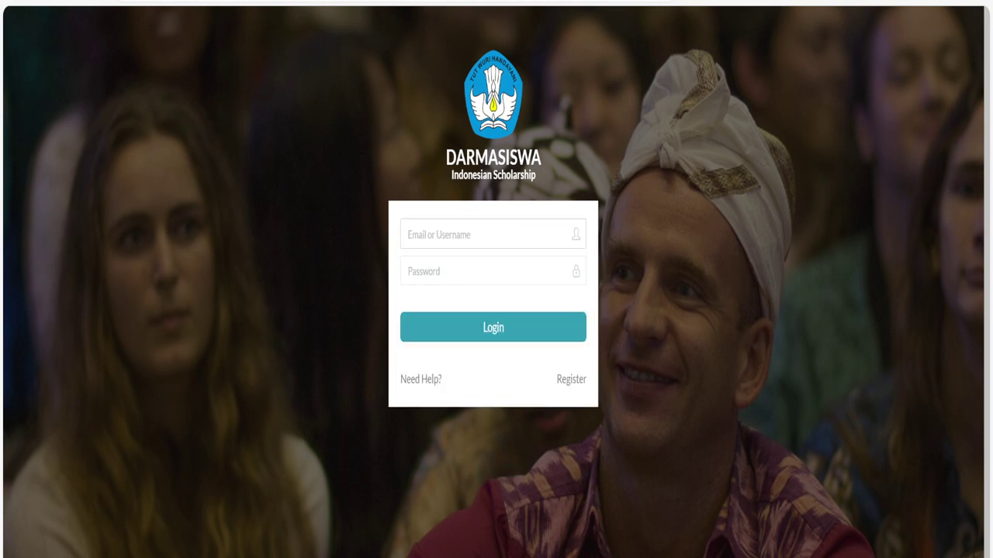
{"action": "key", "text": "Return"}
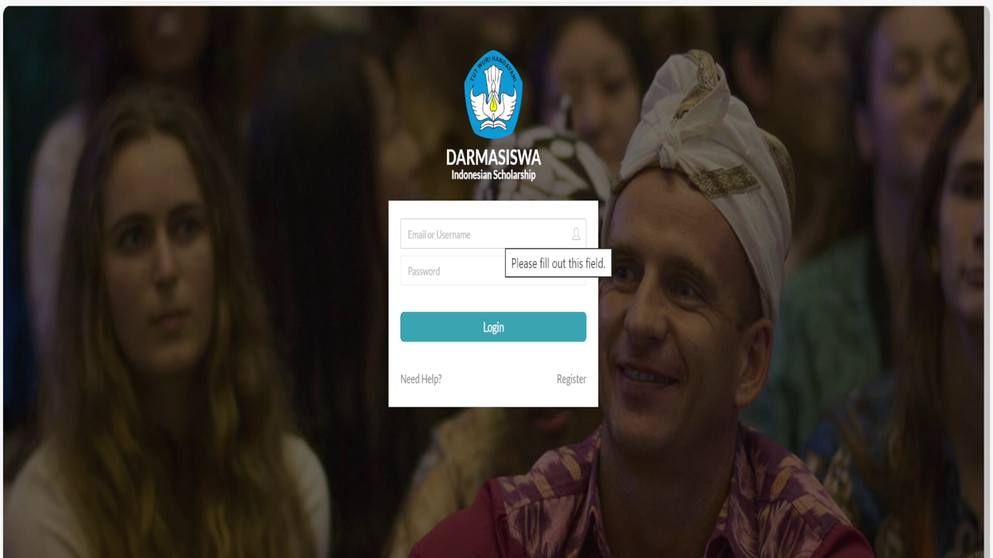
{"action": "left_click", "coordinate": [465, 235]}
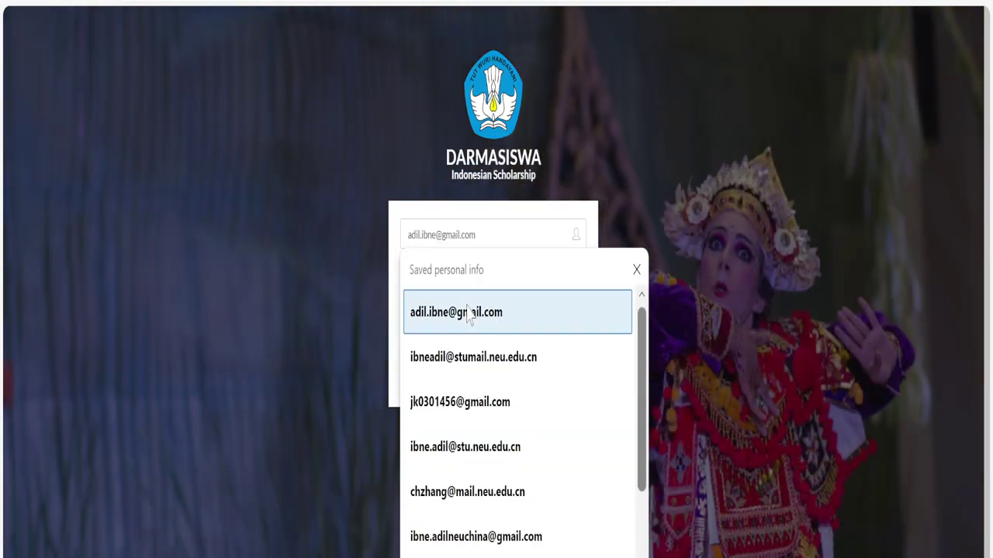
{"action": "left_click", "coordinate": [467, 313]}
{"action": "key", "text": "Tab"}
{"action": "type", "text": "a"}
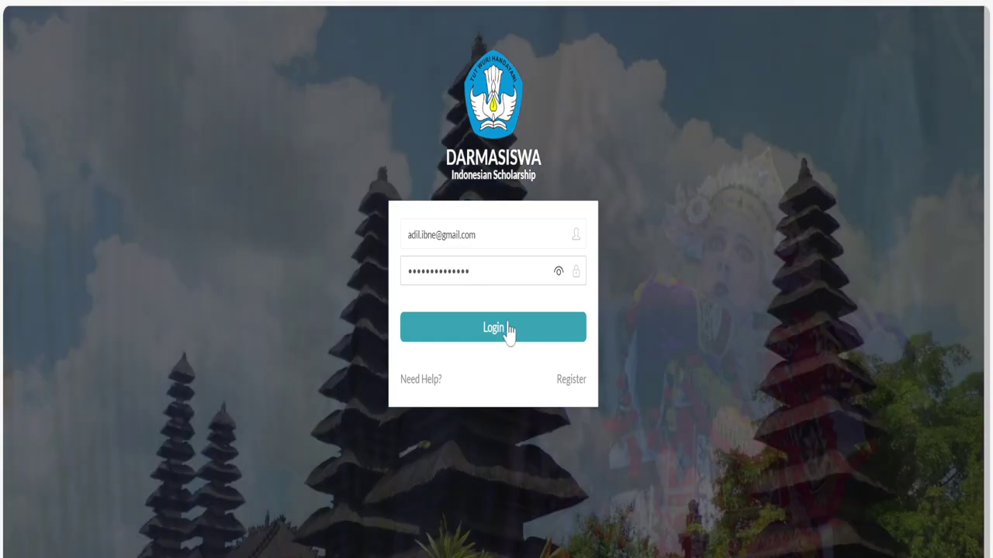
{"action": "left_click", "coordinate": [508, 329]}
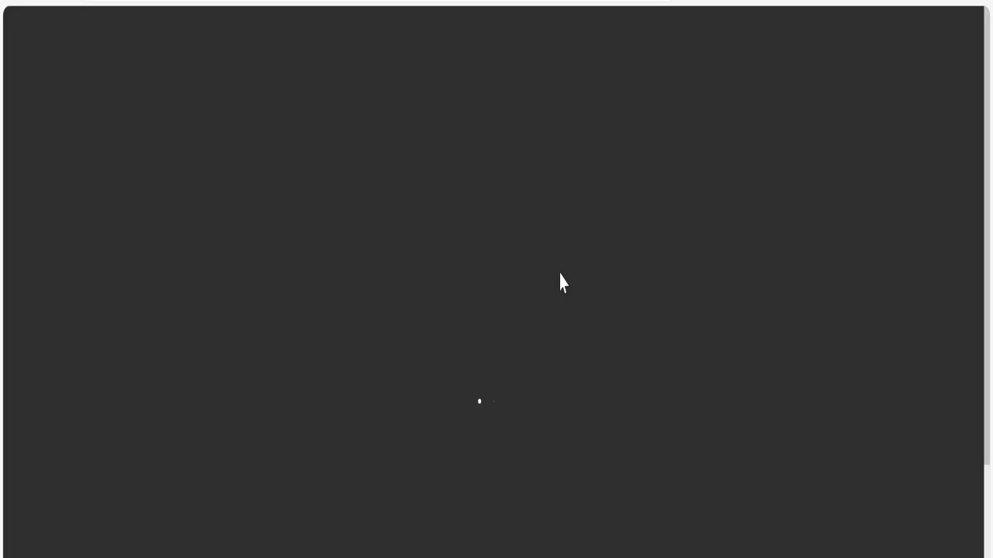
Review the identity, passport and contact fields of the Personal Data form.
{"action": "scroll", "coordinate": [505, 266], "scroll_direction": "down", "scroll_amount": 3}
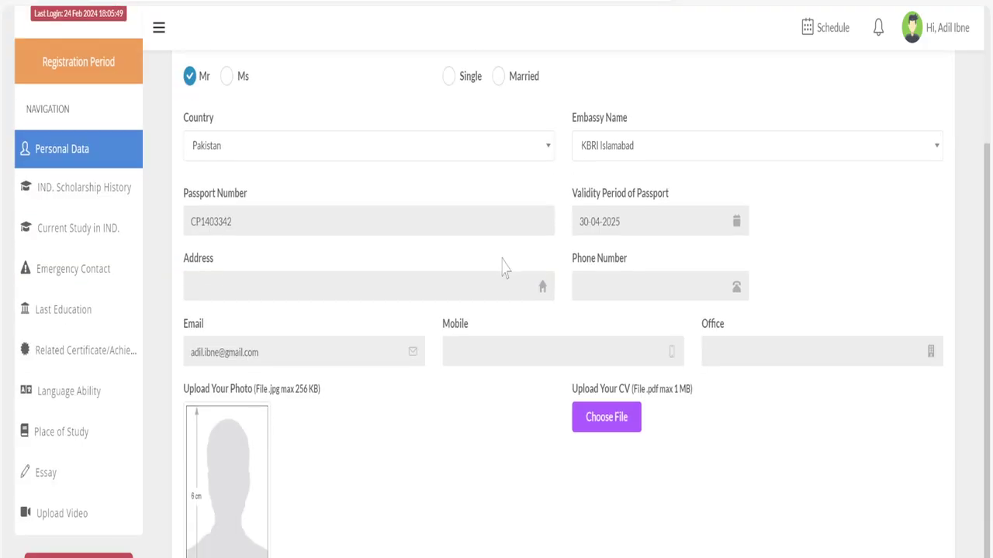
{"action": "scroll", "coordinate": [308, 310], "scroll_direction": "up", "scroll_amount": 2}
{"action": "scroll", "coordinate": [284, 333], "scroll_direction": "up", "scroll_amount": 2}
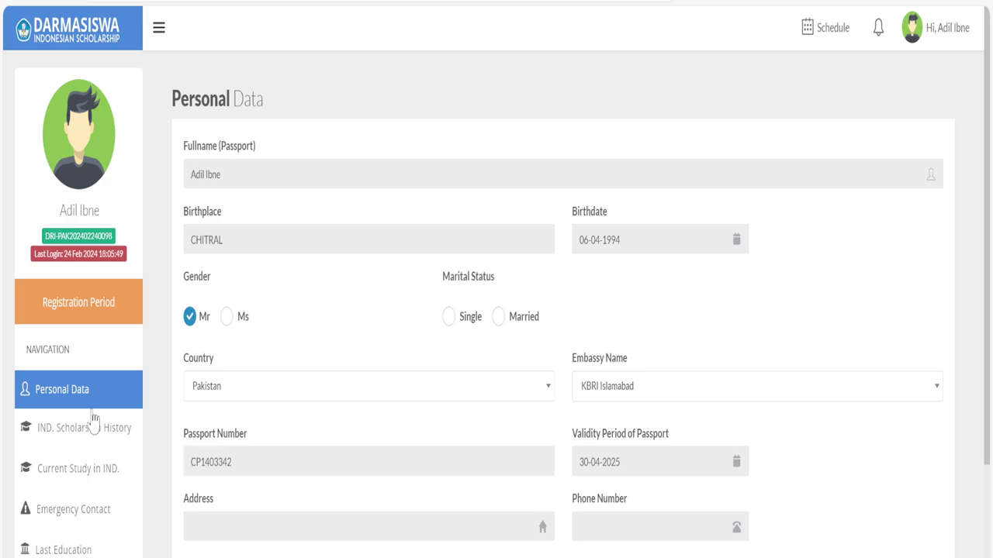
{"action": "left_click_drag", "start_coordinate": [231, 463], "coordinate": [193, 416]}
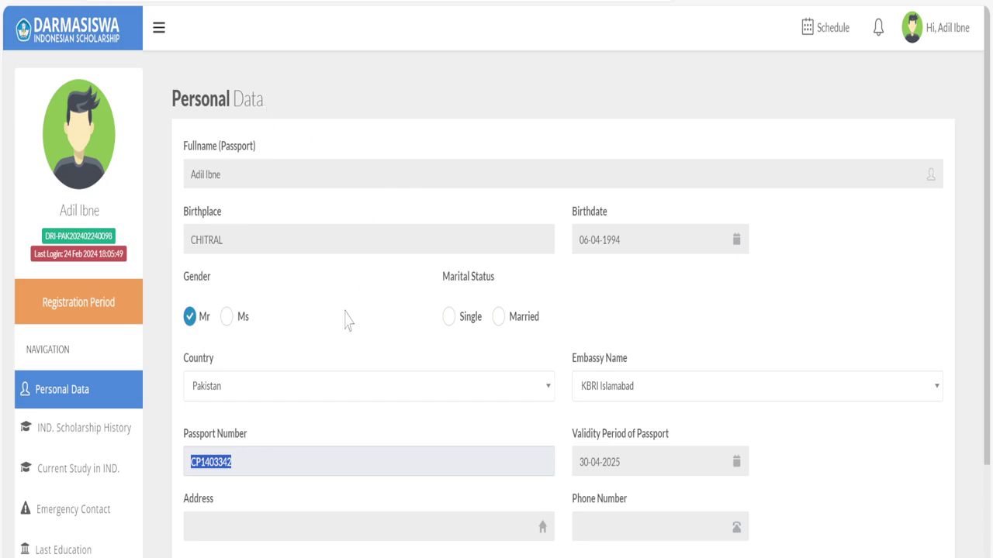
{"action": "scroll", "coordinate": [636, 294], "scroll_direction": "down", "scroll_amount": 2}
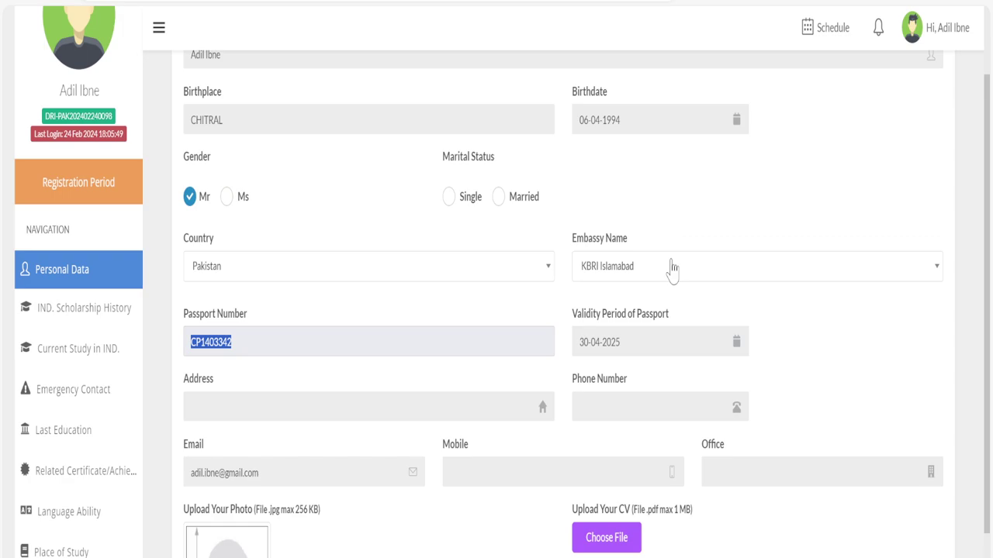
Set the embassy name to All Embassy in the Personal Data form, keeping Pakistan as the country.
{"action": "left_click", "coordinate": [672, 266]}
{"action": "left_click", "coordinate": [598, 341]}
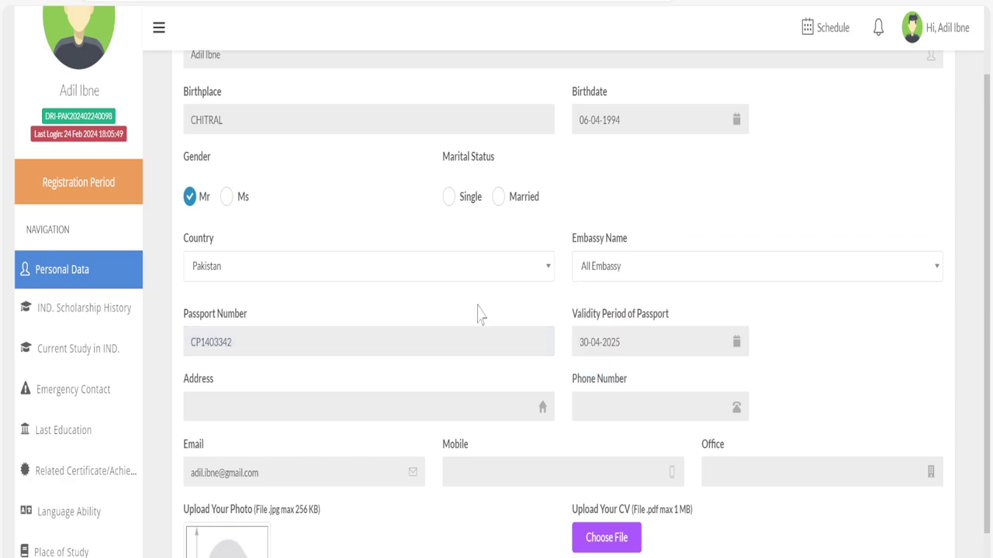
{"action": "left_click", "coordinate": [287, 269]}
{"action": "left_click", "coordinate": [485, 263]}
Examine the contact fields and the file requirements for the photo, CV, passport and health certificate uploads in the personal data.
{"action": "scroll", "coordinate": [423, 273], "scroll_direction": "down", "scroll_amount": 3}
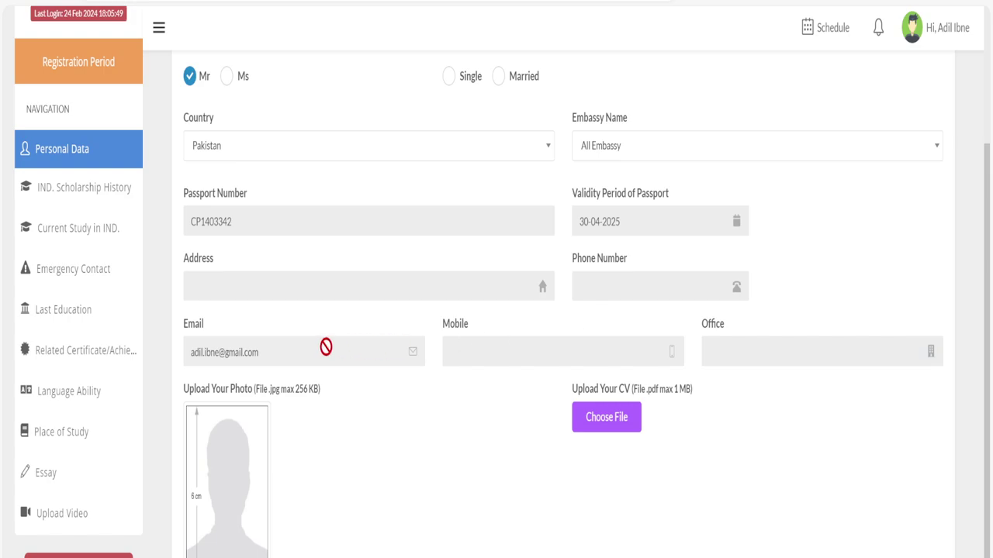
{"action": "scroll", "coordinate": [329, 352], "scroll_direction": "up", "scroll_amount": 2}
{"action": "scroll", "coordinate": [328, 352], "scroll_direction": "down", "scroll_amount": 1}
{"action": "scroll", "coordinate": [333, 366], "scroll_direction": "up", "scroll_amount": 1}
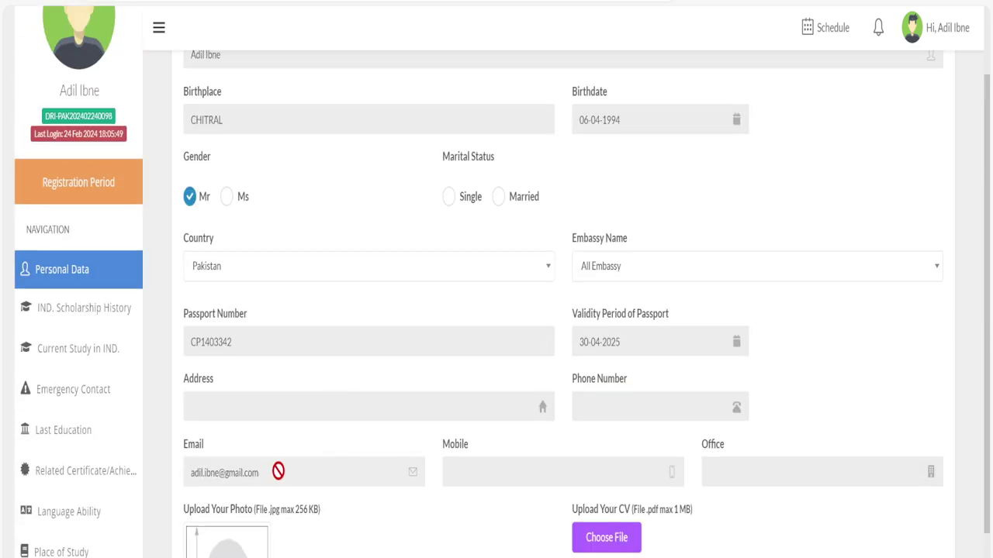
{"action": "scroll", "coordinate": [277, 470], "scroll_direction": "down", "scroll_amount": 5}
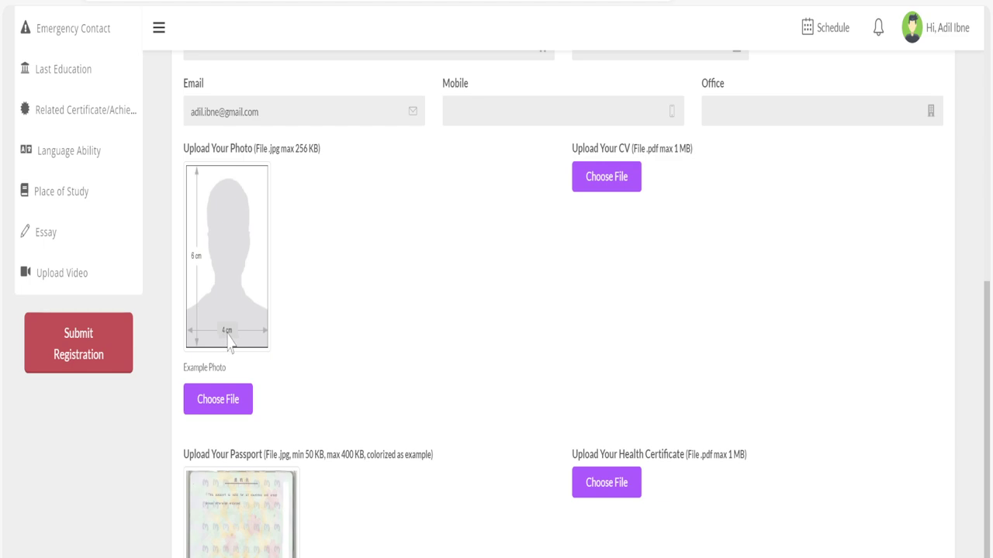
{"action": "left_click", "coordinate": [198, 265]}
{"action": "scroll", "coordinate": [200, 273], "scroll_direction": "down", "scroll_amount": 2}
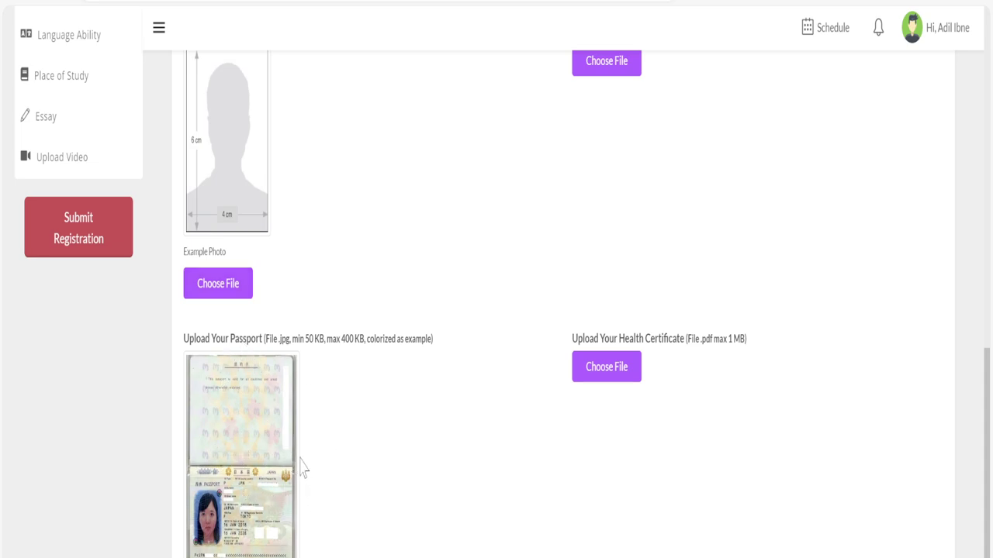
{"action": "scroll", "coordinate": [304, 481], "scroll_direction": "up", "scroll_amount": 5}
{"action": "scroll", "coordinate": [302, 466], "scroll_direction": "down", "scroll_amount": 3}
{"action": "scroll", "coordinate": [302, 467], "scroll_direction": "down", "scroll_amount": 2}
{"action": "scroll", "coordinate": [304, 468], "scroll_direction": "up", "scroll_amount": 5}
{"action": "scroll", "coordinate": [306, 458], "scroll_direction": "down", "scroll_amount": 3}
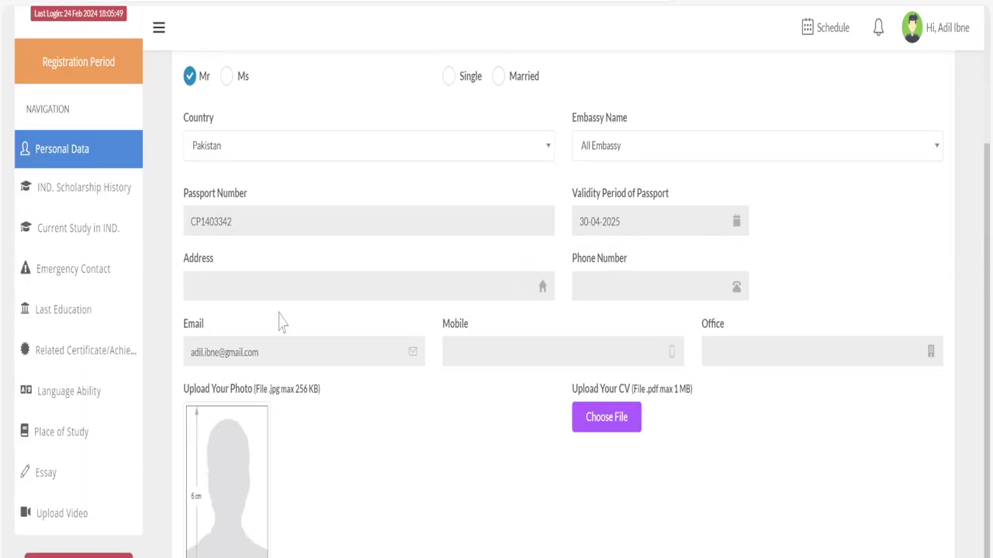
{"action": "scroll", "coordinate": [441, 324], "scroll_direction": "up", "scroll_amount": 4}
{"action": "scroll", "coordinate": [440, 324], "scroll_direction": "down", "scroll_amount": 10}
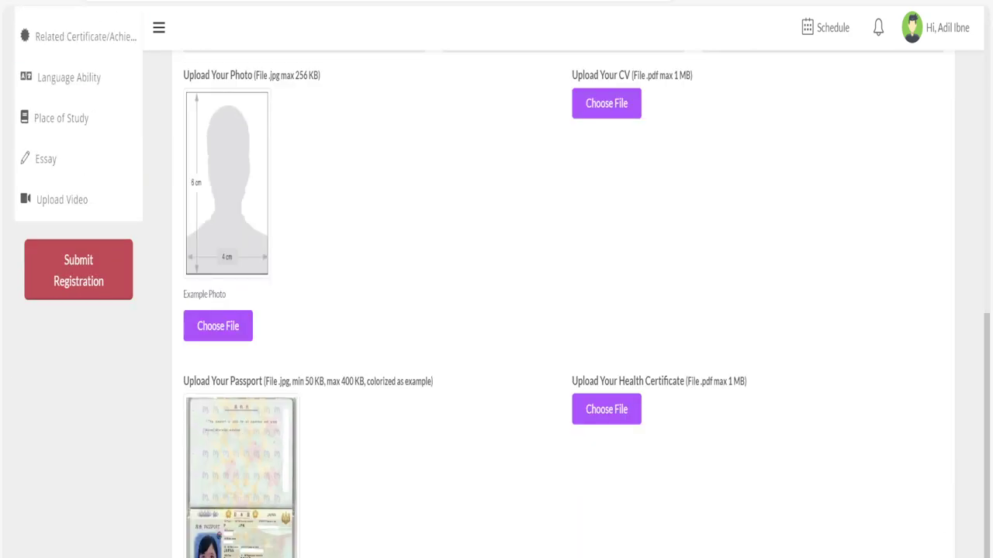
{"action": "scroll", "coordinate": [271, 372], "scroll_direction": "up", "scroll_amount": 10}
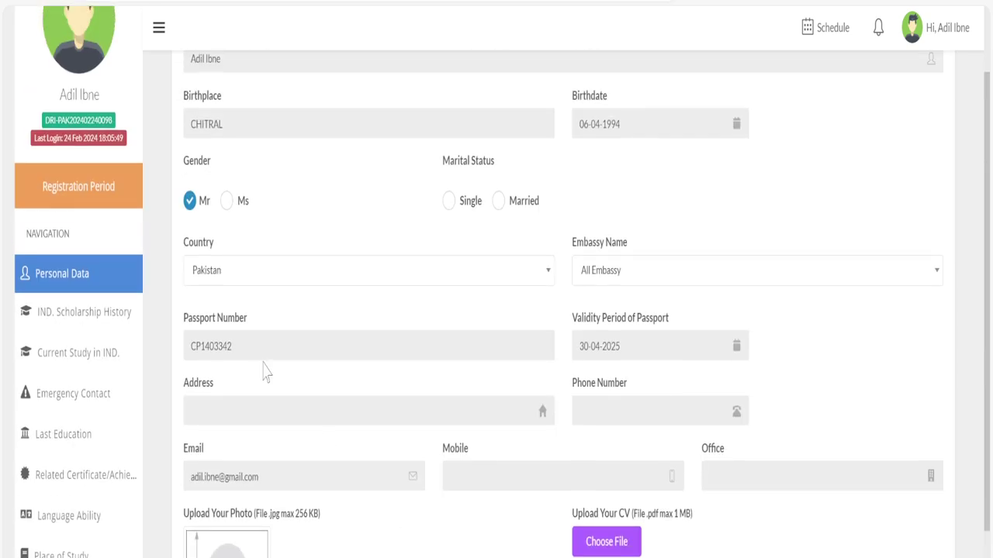
Start a new entry in the Indonesian scholarship history with Darmasiswa as the scholarship name.
{"action": "left_click", "coordinate": [99, 326]}
{"action": "scroll", "coordinate": [392, 426], "scroll_direction": "up", "scroll_amount": 1}
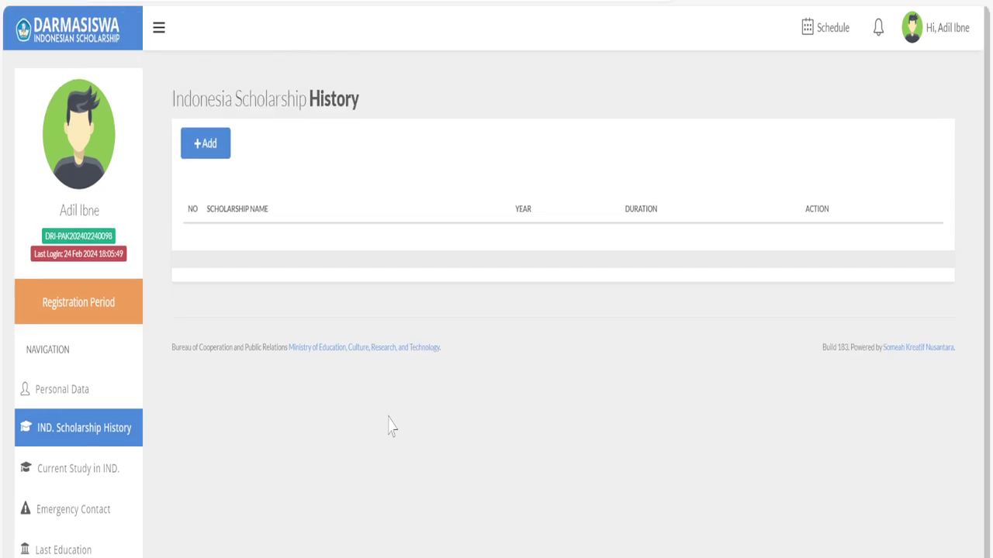
{"action": "left_click", "coordinate": [207, 146]}
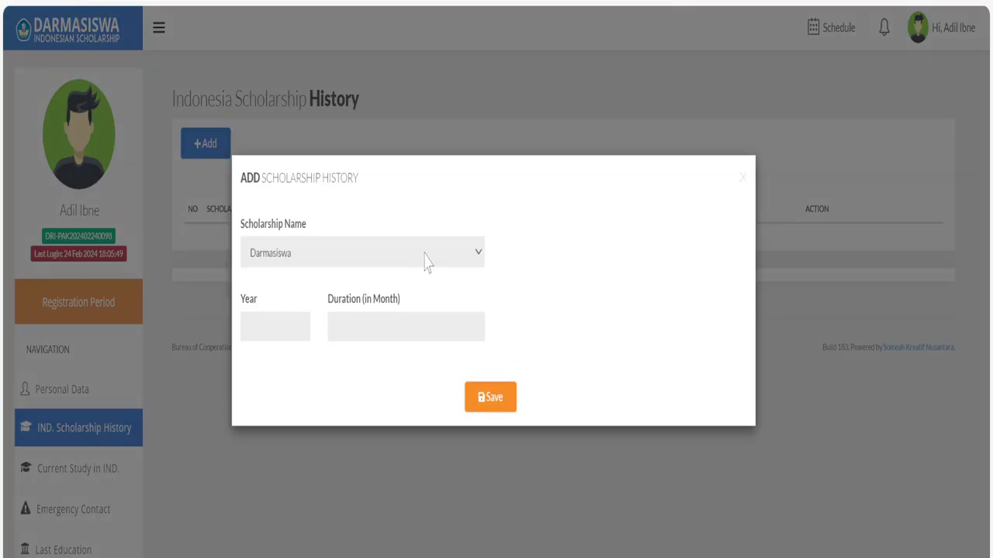
{"action": "left_click", "coordinate": [390, 256]}
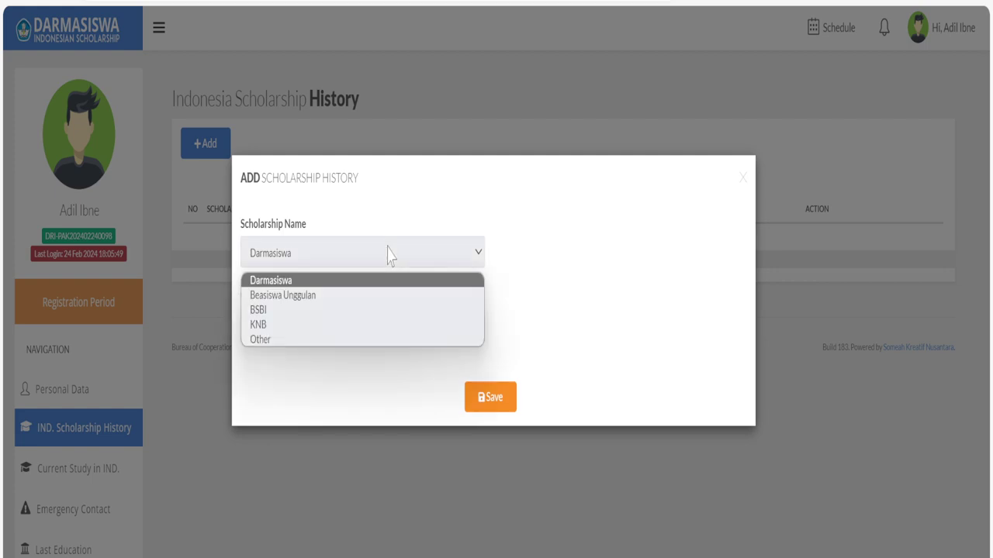
{"action": "left_click", "coordinate": [388, 256]}
{"action": "left_click", "coordinate": [386, 255]}
{"action": "left_click", "coordinate": [386, 256]}
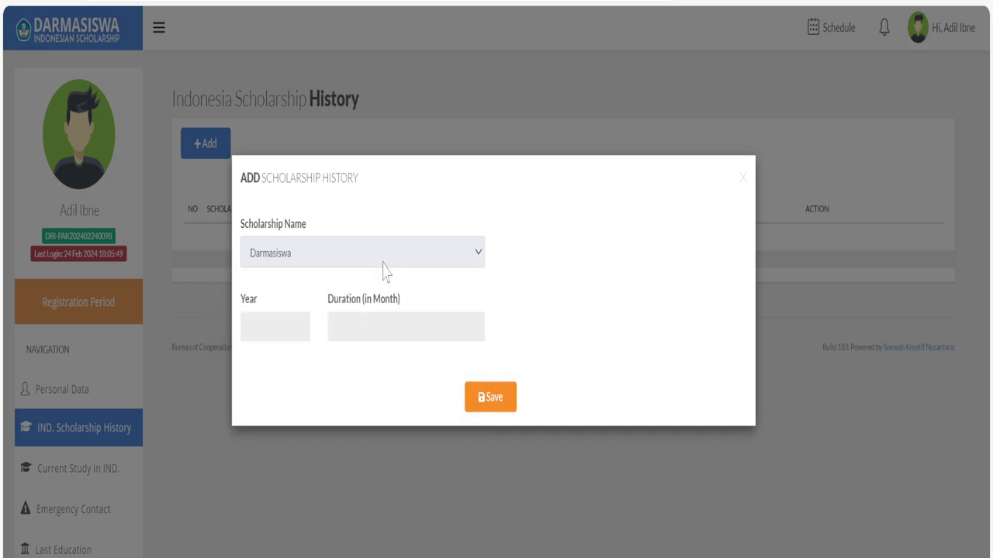
Set the scholarship history entry's year to 2024 and its duration to ten months, and save it.
{"action": "left_click", "coordinate": [248, 326]}
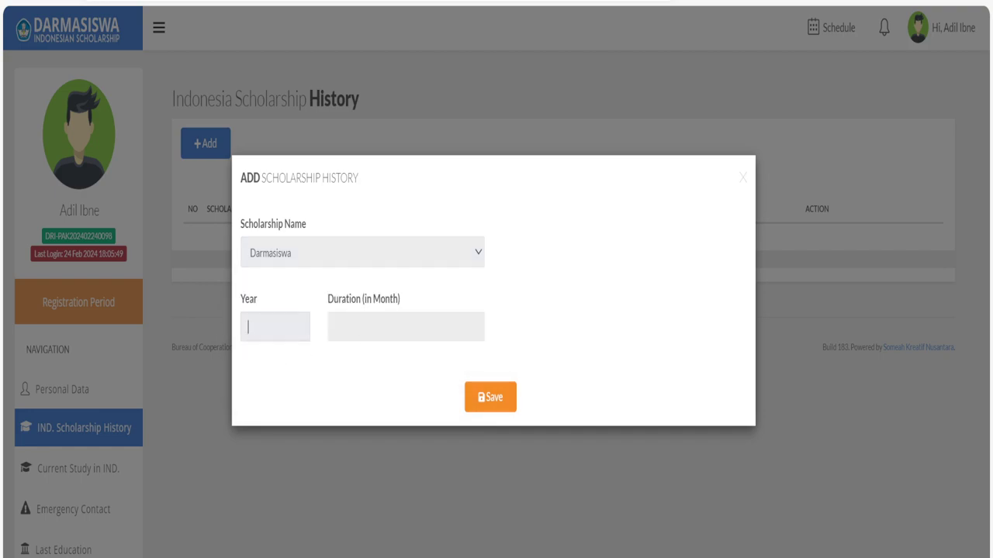
{"action": "left_click", "coordinate": [496, 436]}
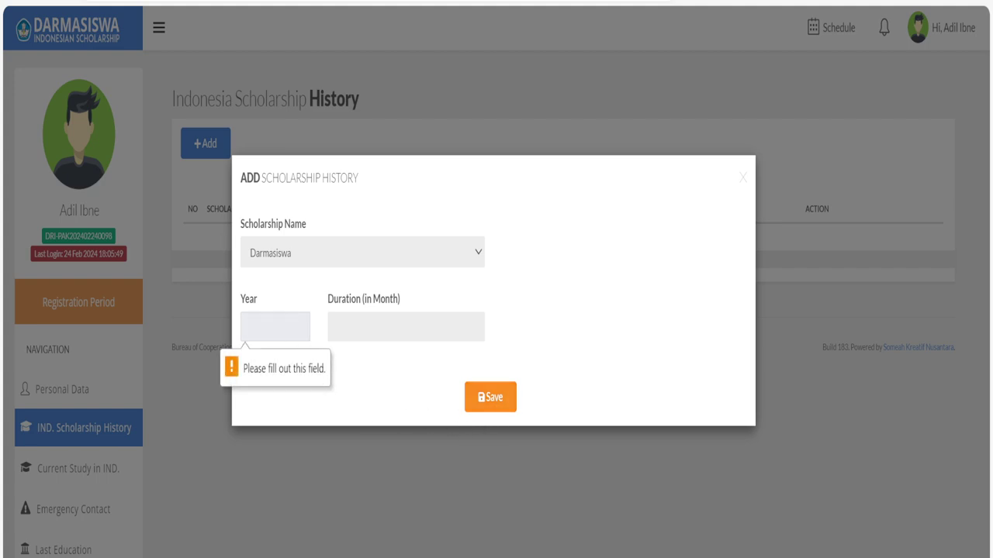
{"action": "type", "text": "20"}
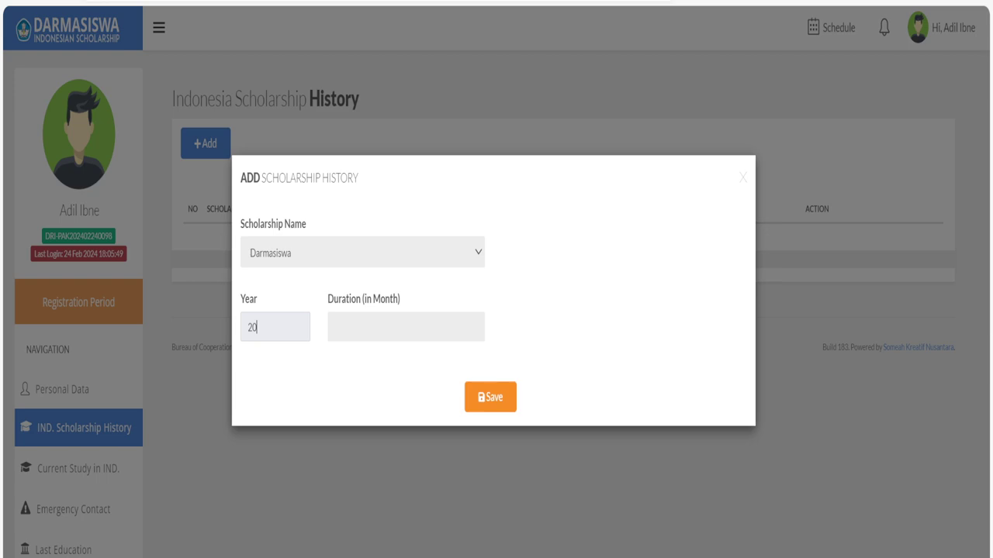
{"action": "key", "text": "Tab"}
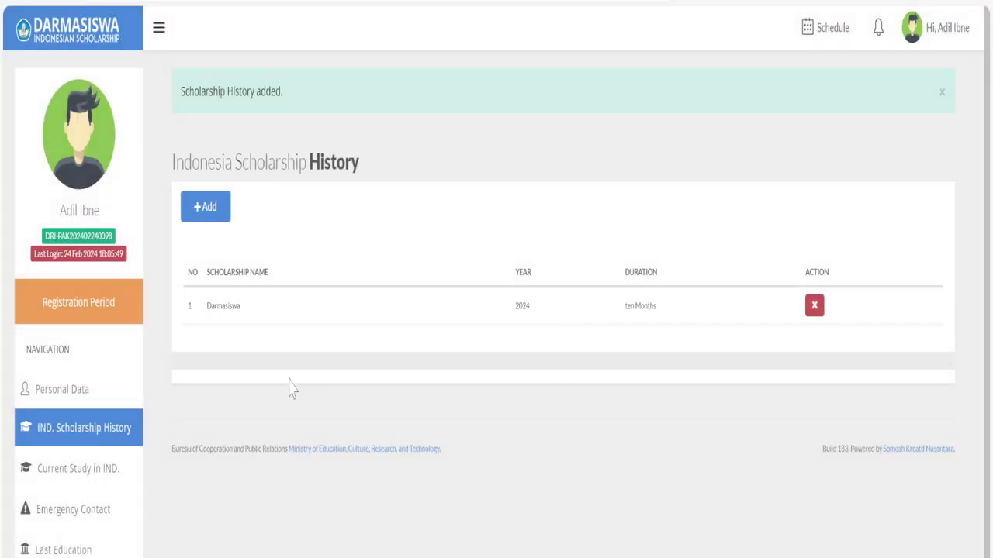
Review the new-entry form for current study in Indonesia and close it without adding an entry.
{"action": "left_click", "coordinate": [113, 484]}
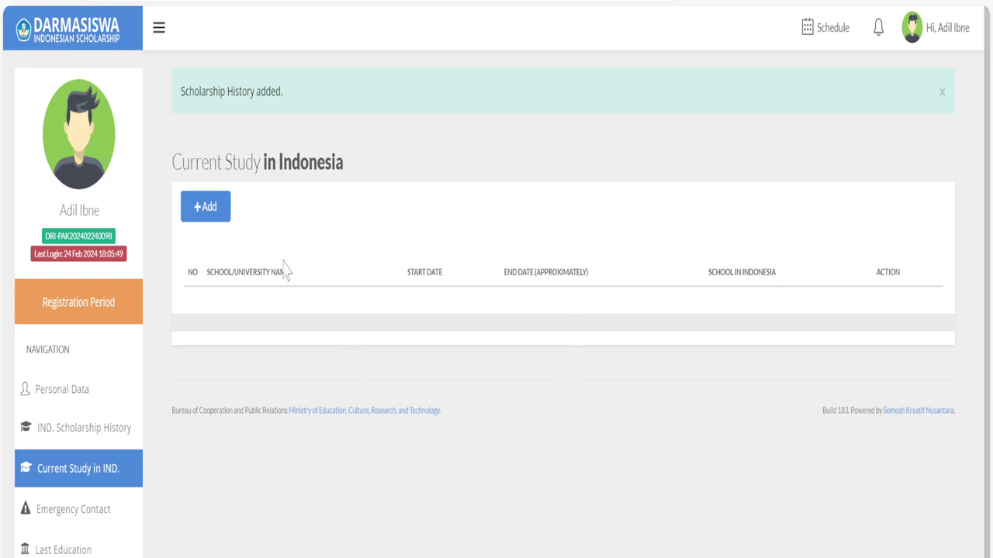
{"action": "left_click", "coordinate": [223, 212]}
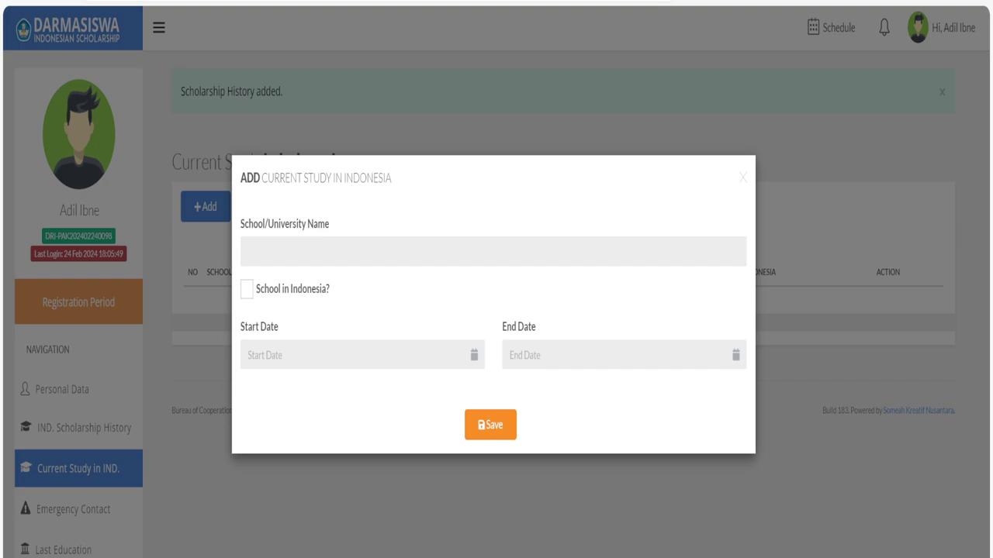
{"action": "key", "text": "Return"}
{"action": "left_click", "coordinate": [463, 535]}
Examine the emergency contact fields for the home country and for Indonesia.
{"action": "scroll", "coordinate": [291, 423], "scroll_direction": "down", "scroll_amount": 1}
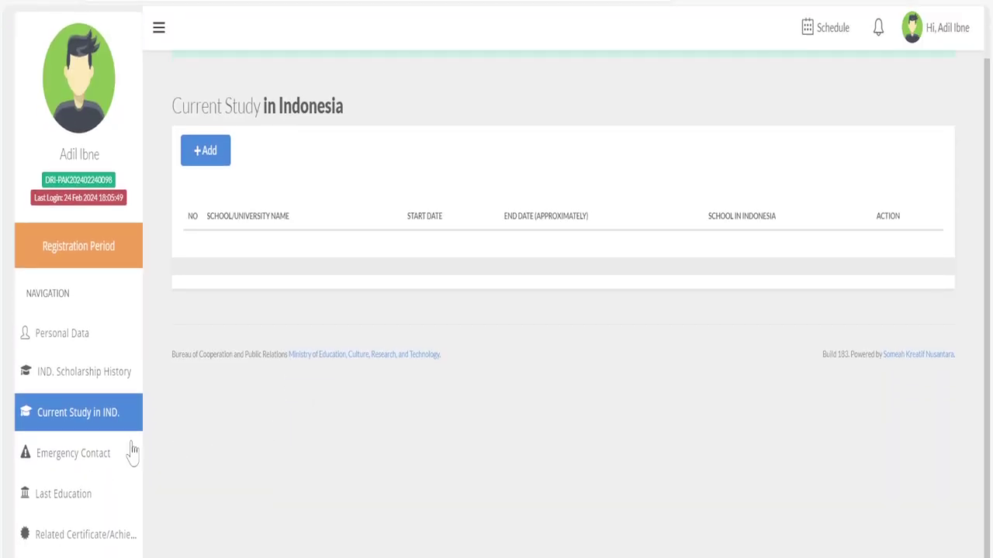
{"action": "left_click", "coordinate": [69, 458]}
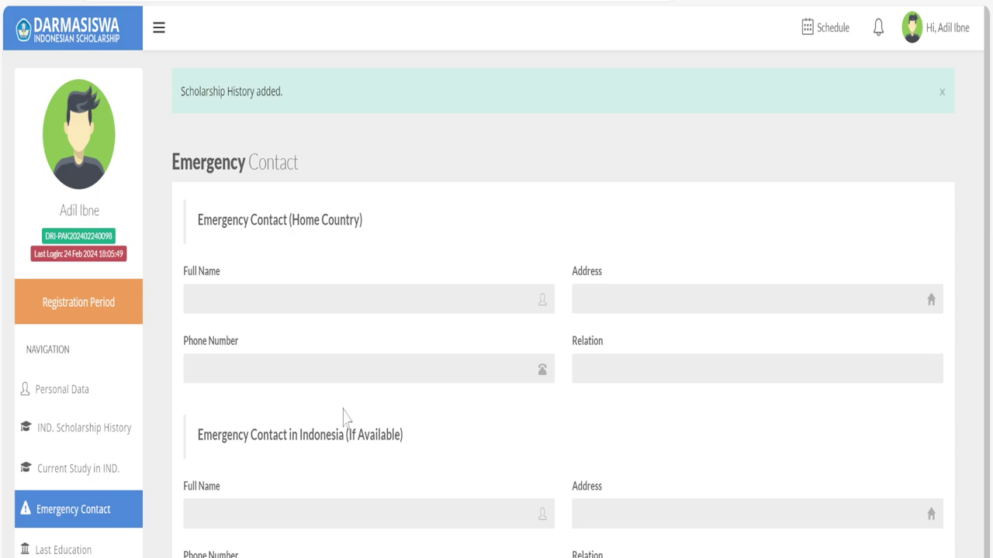
{"action": "scroll", "coordinate": [346, 423], "scroll_direction": "down", "scroll_amount": 1}
{"action": "scroll", "coordinate": [347, 343], "scroll_direction": "up", "scroll_amount": 1}
{"action": "scroll", "coordinate": [494, 427], "scroll_direction": "down", "scroll_amount": 1}
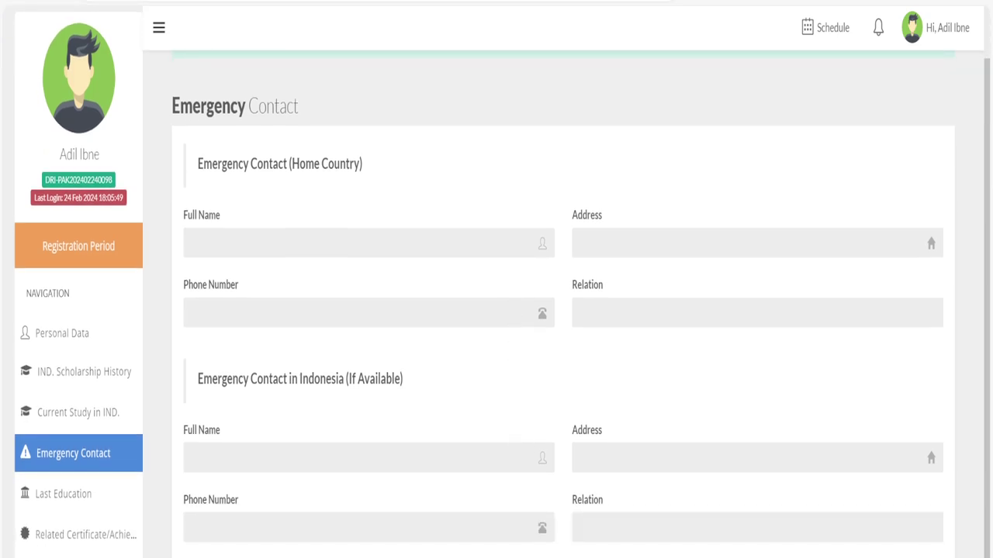
{"action": "scroll", "coordinate": [392, 419], "scroll_direction": "up", "scroll_amount": 1}
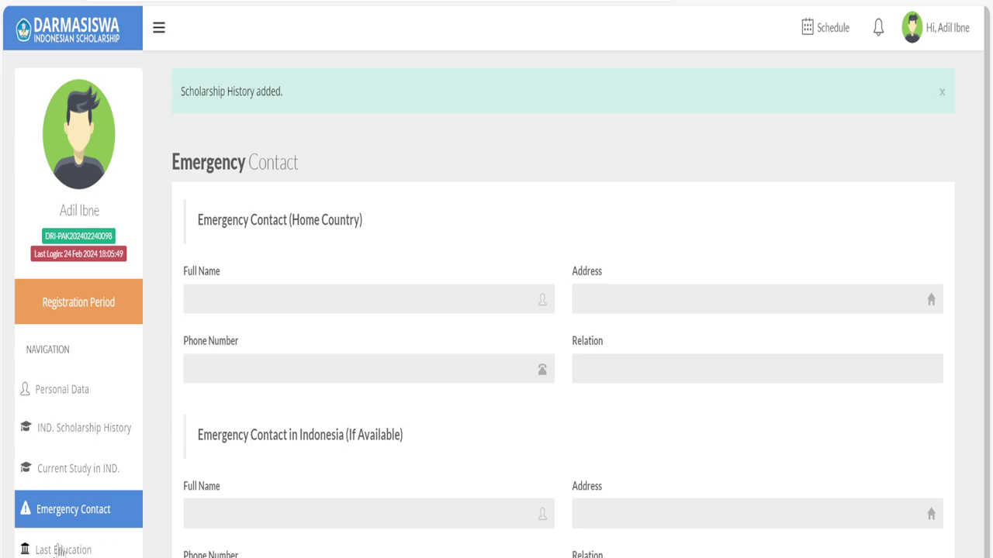
Examine the Last Education form's school, major, entry and graduation year fields and its document upload requirements.
{"action": "left_click", "coordinate": [80, 551]}
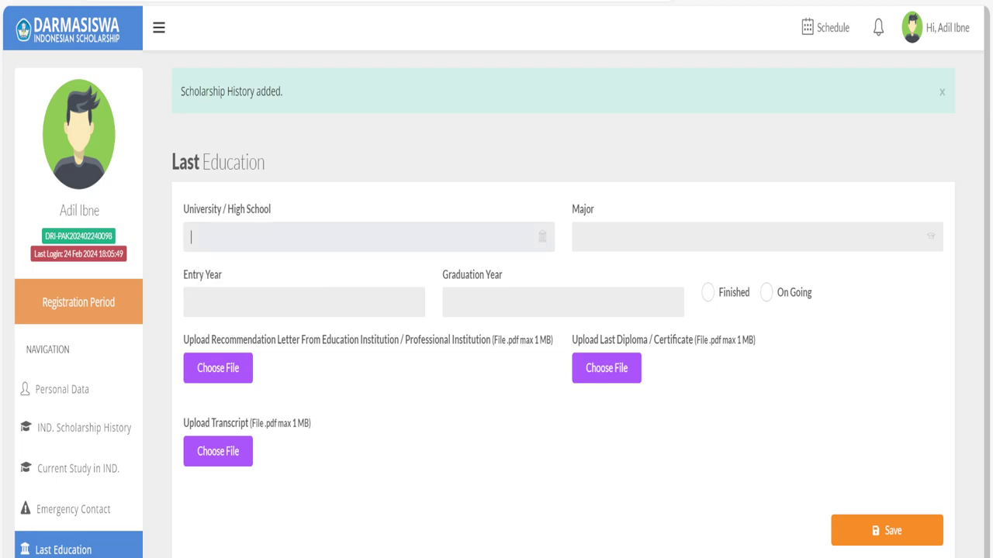
{"action": "left_click", "coordinate": [579, 236]}
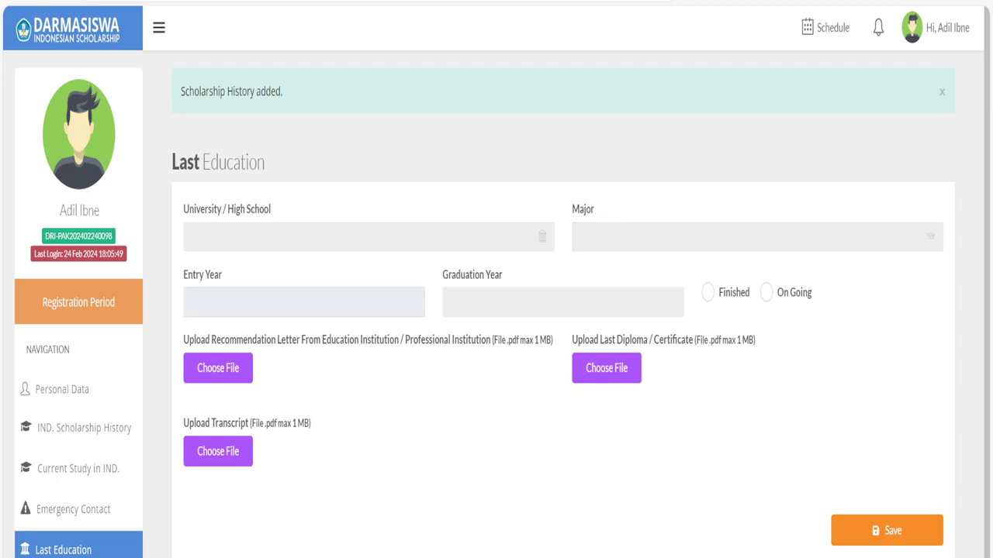
{"action": "key", "text": "Return"}
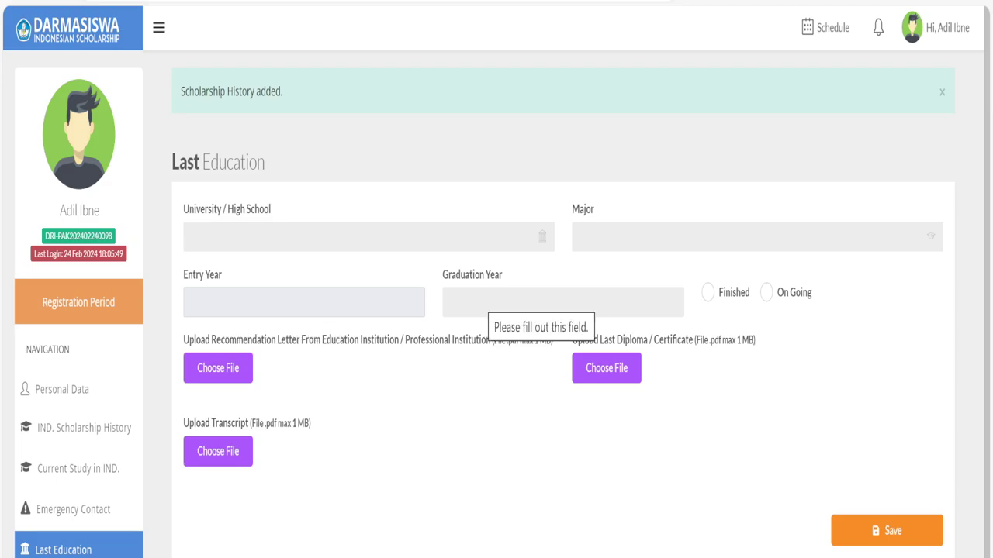
{"action": "left_click", "coordinate": [466, 303]}
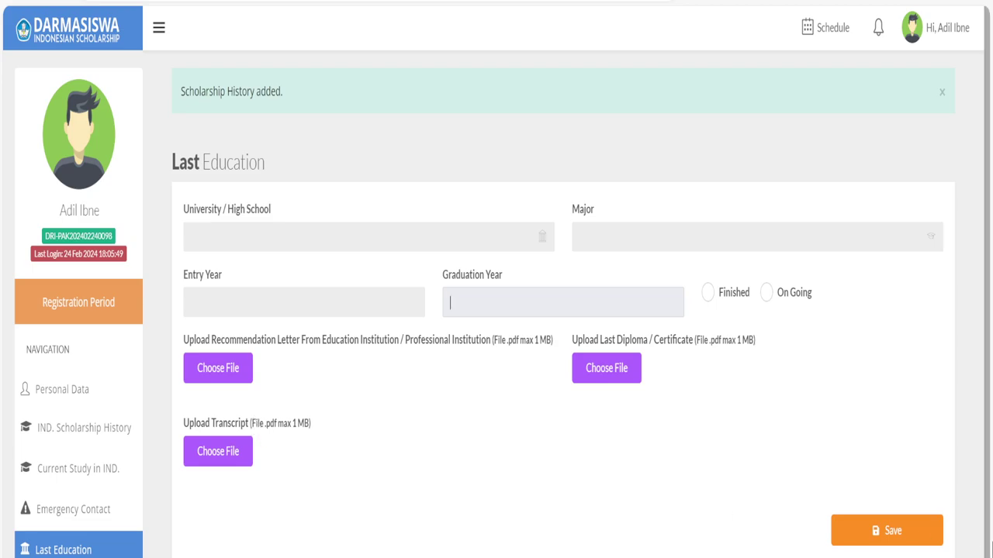
Review the new-entry form for a related certificate or achievement and close it without adding an entry.
{"action": "scroll", "coordinate": [466, 511], "scroll_direction": "down", "scroll_amount": 1}
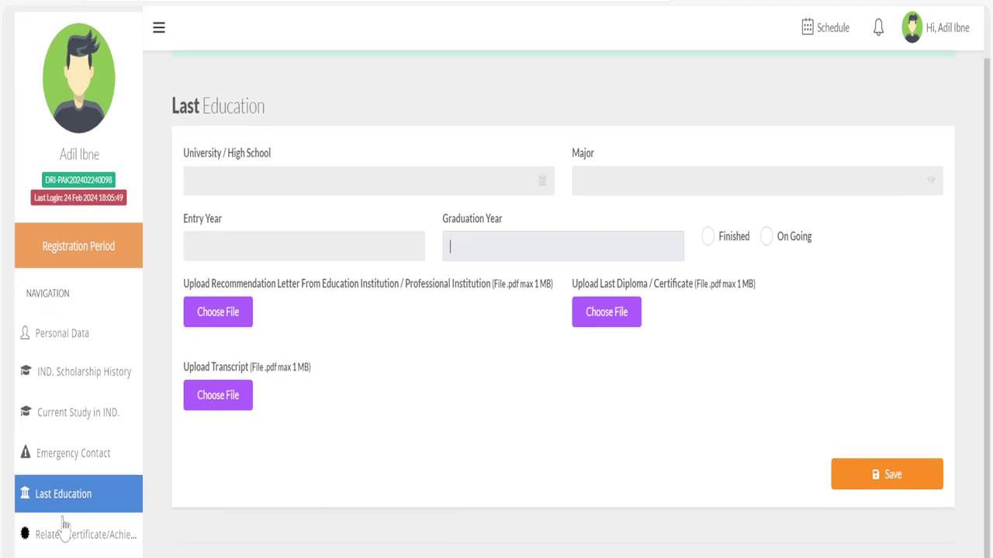
{"action": "left_click", "coordinate": [81, 540]}
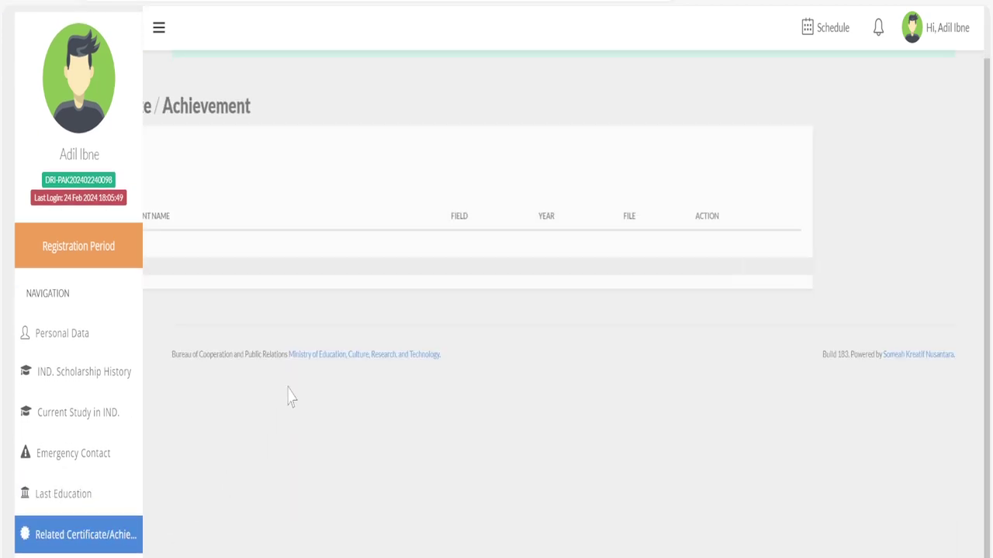
{"action": "left_click", "coordinate": [215, 153]}
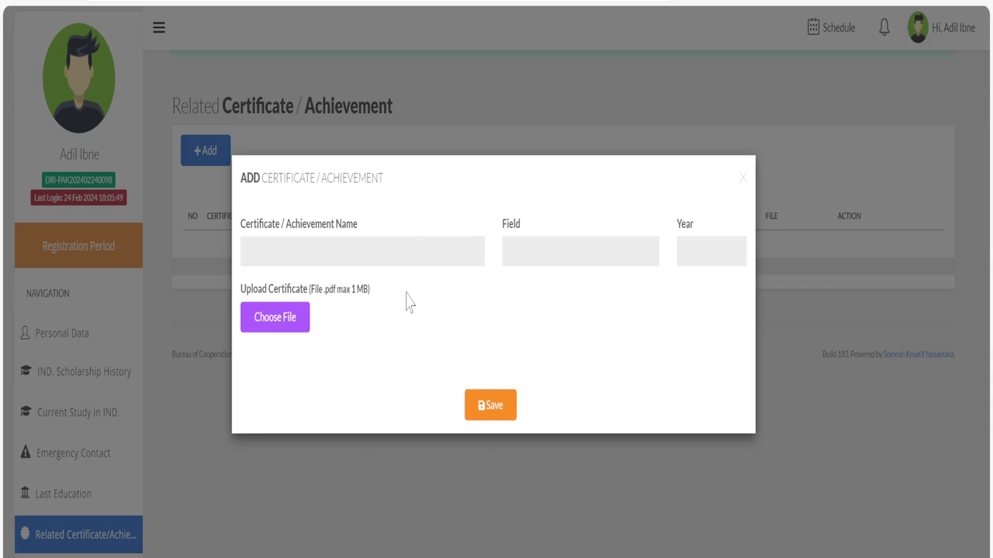
{"action": "key", "text": "Return"}
{"action": "left_click", "coordinate": [742, 178]}
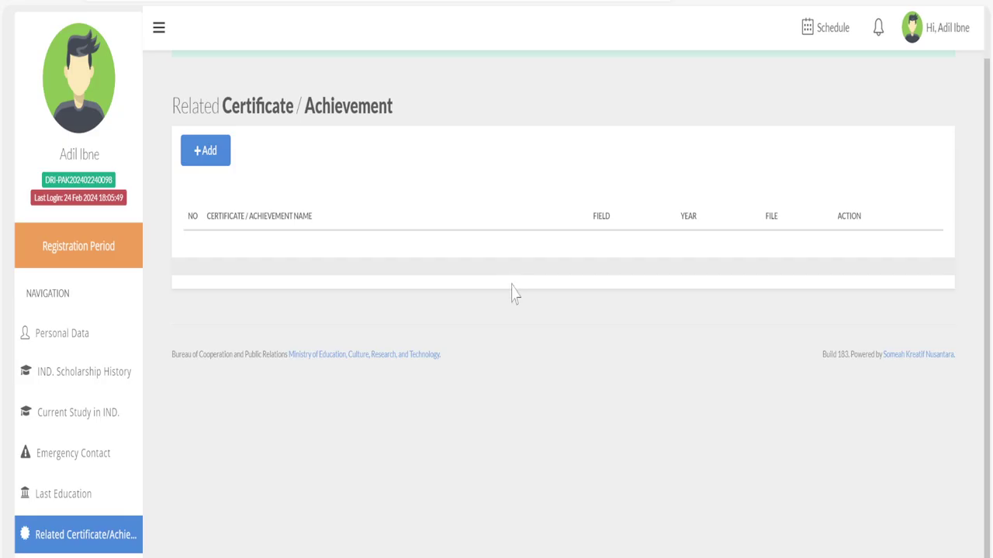
In Language Ability, set Bahasa Indonesia speaking, reading and writing to Unable.
{"action": "left_click", "coordinate": [79, 555]}
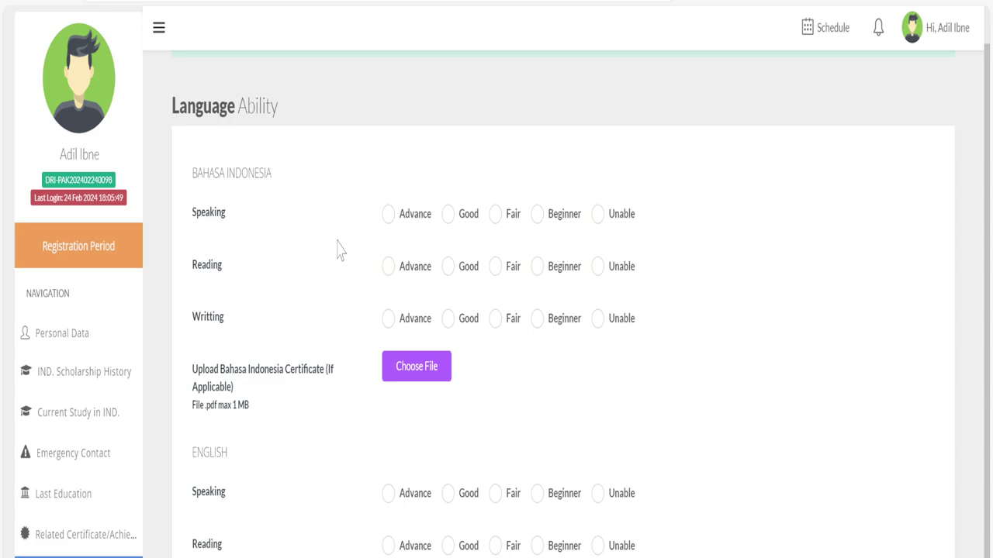
{"action": "left_click", "coordinate": [597, 214]}
{"action": "left_click", "coordinate": [597, 267]}
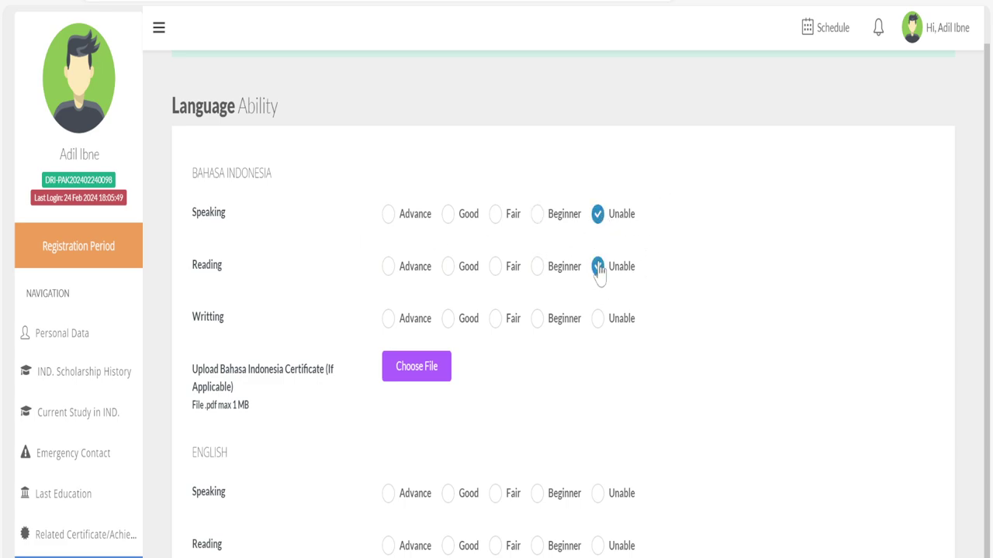
{"action": "left_click", "coordinate": [598, 320]}
Examine the English and other-language ratings and the certificate upload requirements in Language Ability.
{"action": "scroll", "coordinate": [570, 371], "scroll_direction": "down", "scroll_amount": 3}
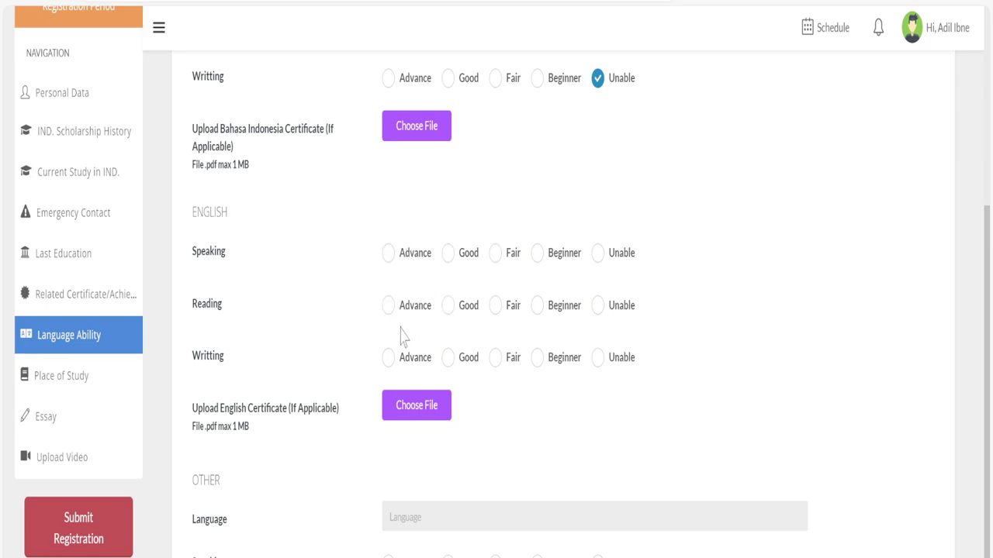
{"action": "scroll", "coordinate": [439, 264], "scroll_direction": "up", "scroll_amount": 2}
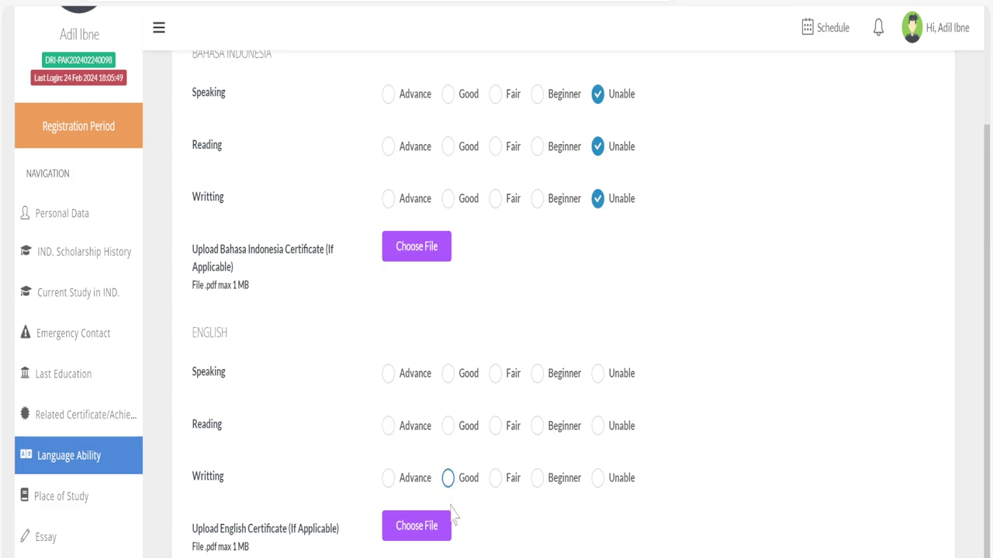
{"action": "scroll", "coordinate": [466, 512], "scroll_direction": "down", "scroll_amount": 2}
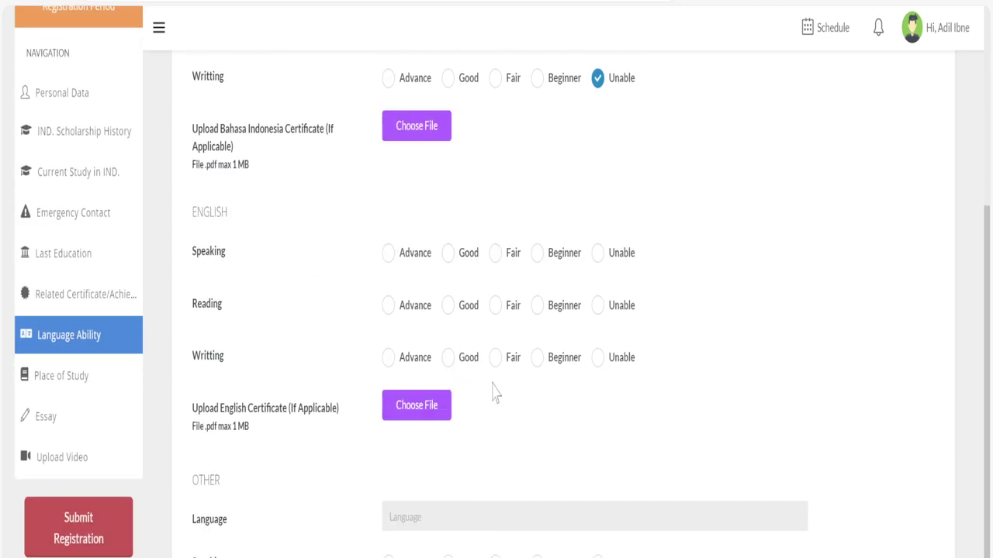
{"action": "scroll", "coordinate": [525, 421], "scroll_direction": "down", "scroll_amount": 1}
{"action": "scroll", "coordinate": [525, 421], "scroll_direction": "down", "scroll_amount": 1}
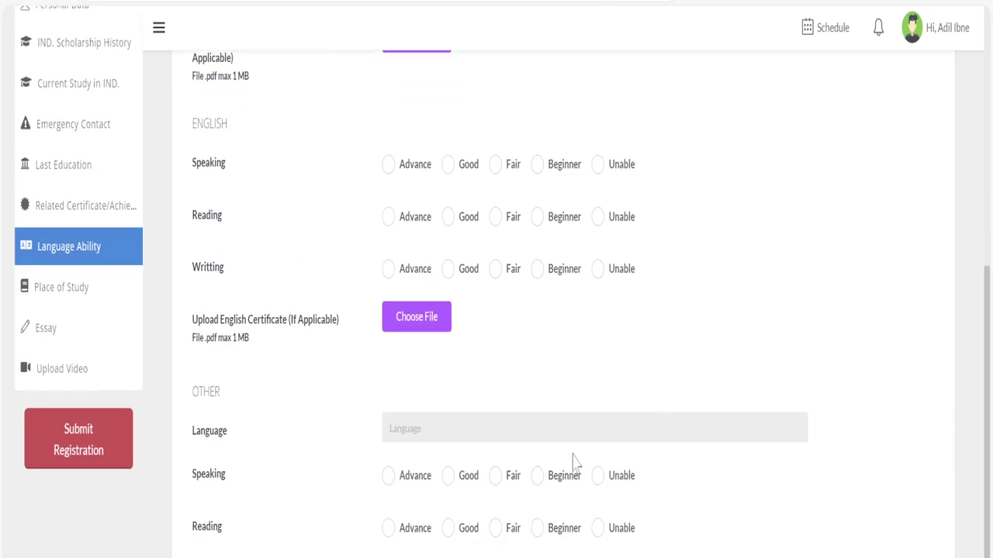
In Place of Study, set the field of study to Art / Culture.
{"action": "scroll", "coordinate": [496, 466], "scroll_direction": "up", "scroll_amount": 9}
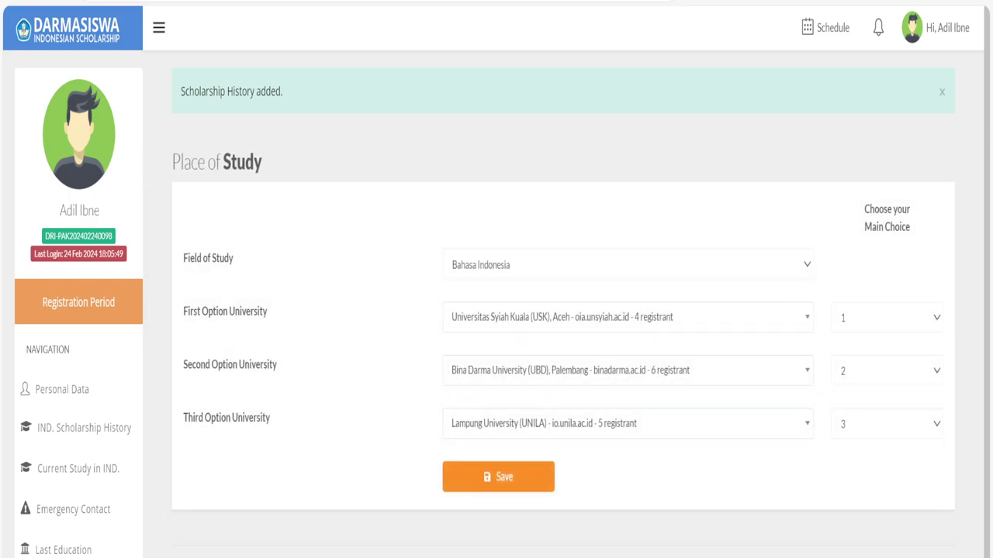
{"action": "left_click", "coordinate": [751, 268]}
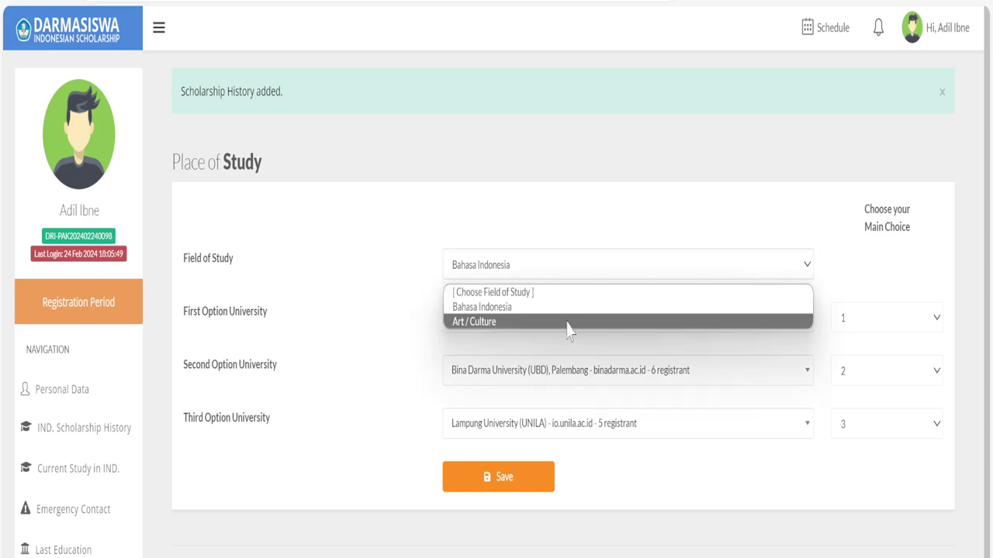
{"action": "left_click", "coordinate": [526, 324]}
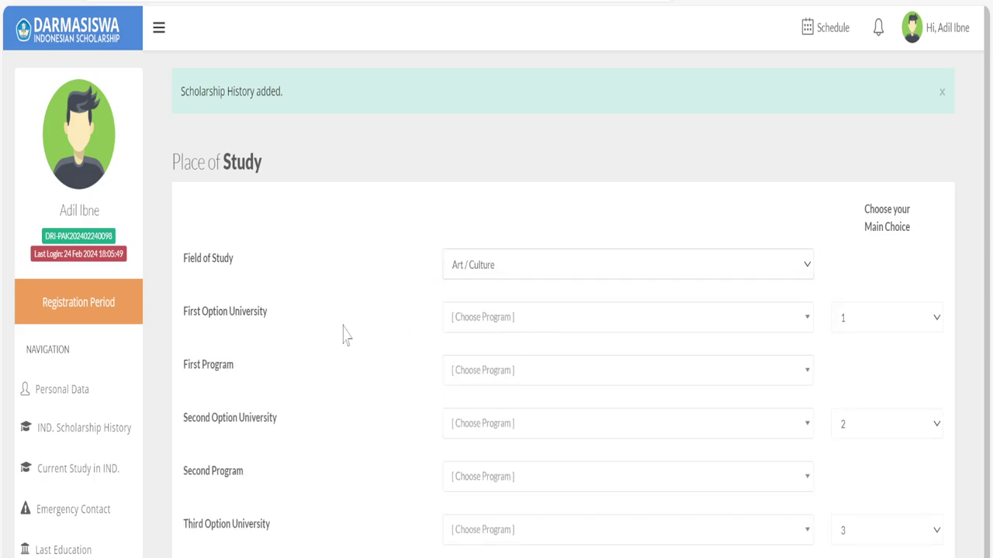
Set the first option university to Indonesia Art Institute of Padang Panjang with Bahasa Indonesia as the first program.
{"action": "left_click", "coordinate": [671, 319]}
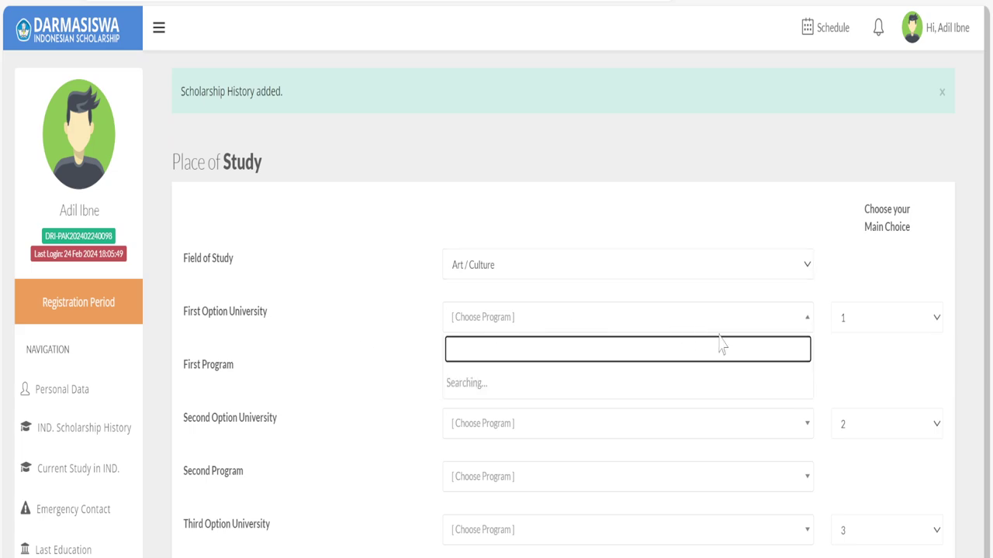
{"action": "scroll", "coordinate": [626, 403], "scroll_direction": "down", "scroll_amount": 1}
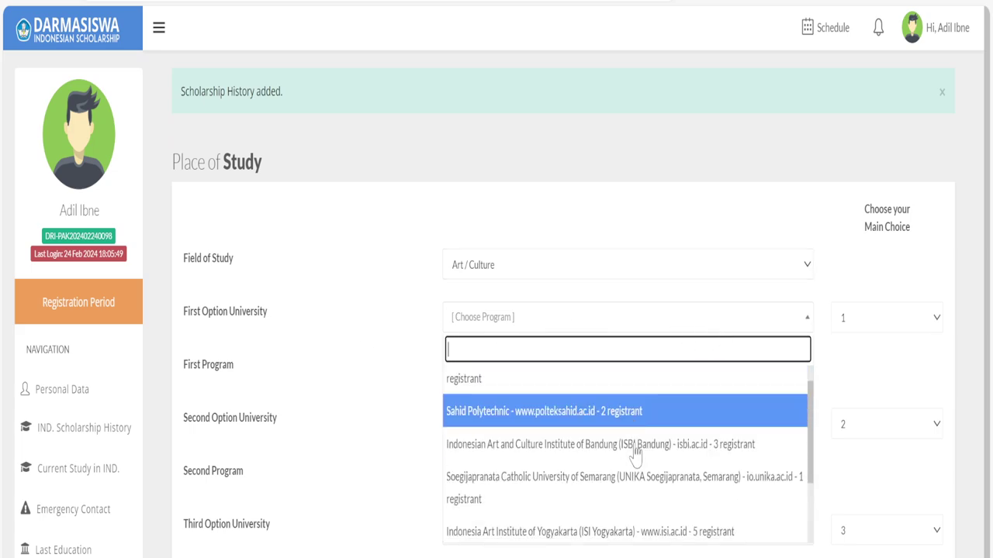
{"action": "scroll", "coordinate": [643, 493], "scroll_direction": "down", "scroll_amount": 2}
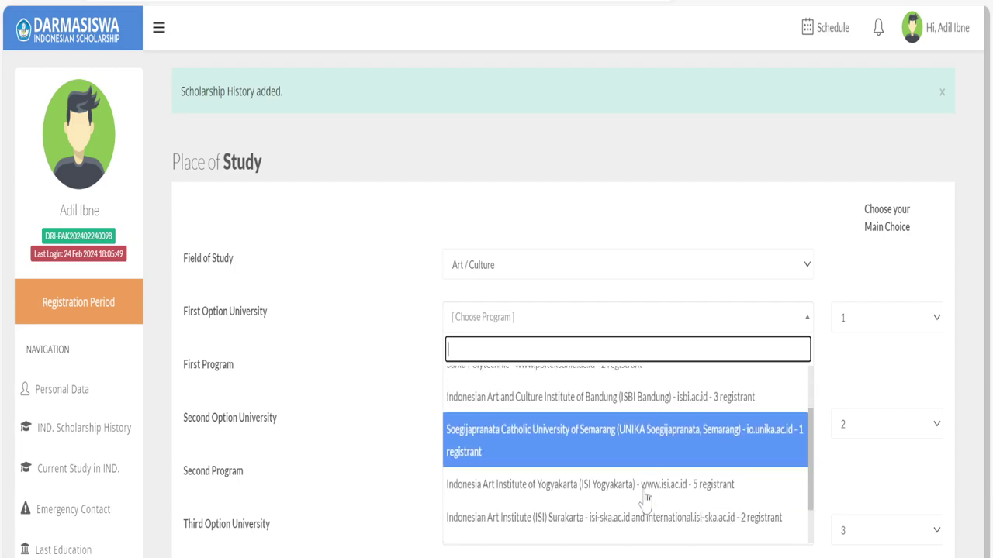
{"action": "scroll", "coordinate": [655, 481], "scroll_direction": "up", "scroll_amount": 1}
{"action": "scroll", "coordinate": [656, 481], "scroll_direction": "up", "scroll_amount": 1}
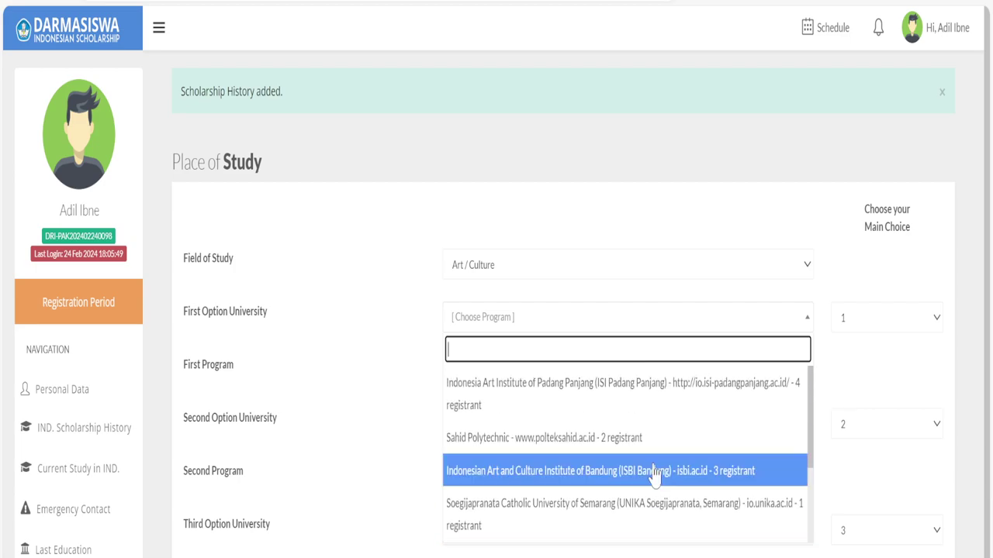
{"action": "left_click", "coordinate": [654, 399]}
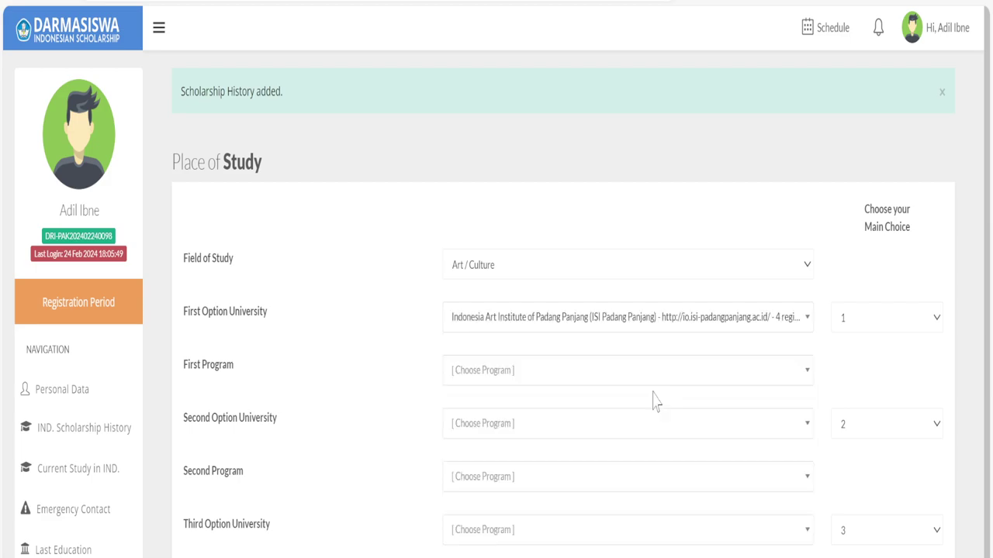
{"action": "left_click", "coordinate": [505, 376]}
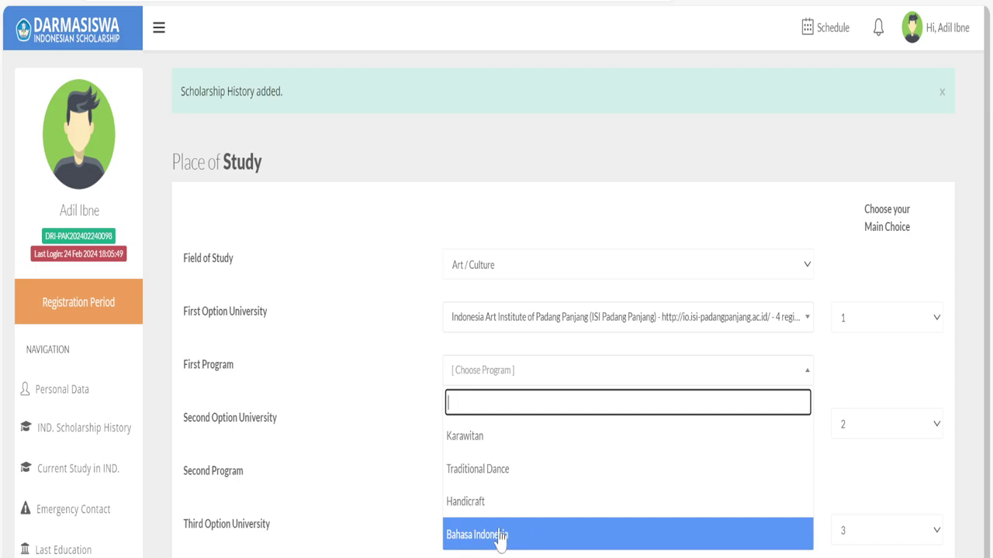
{"action": "left_click", "coordinate": [525, 537]}
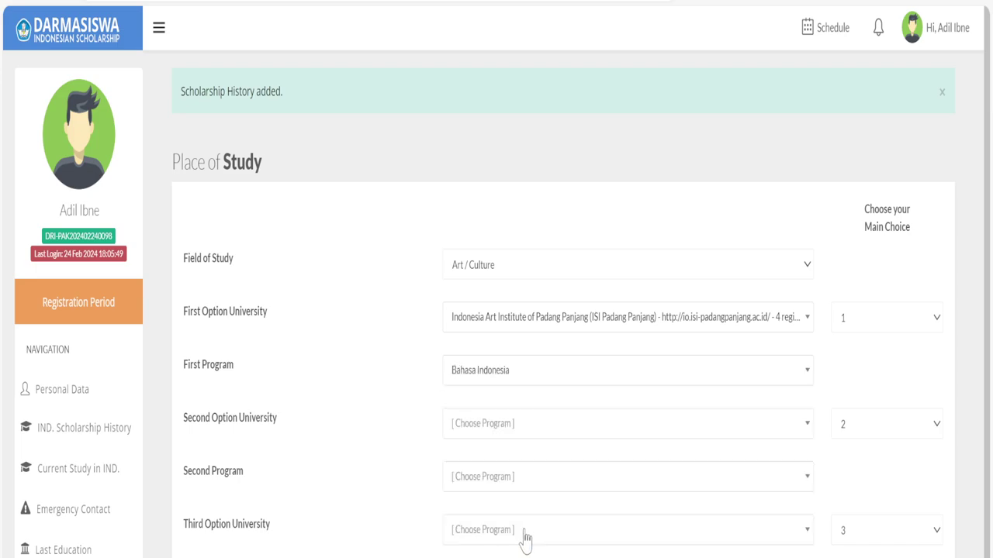
Set the second option university to Sahid Polytechnic with Indonesian Culinary & Tourism as the second program.
{"action": "left_click", "coordinate": [560, 425]}
{"action": "left_click", "coordinate": [560, 426]}
{"action": "left_click", "coordinate": [561, 427]}
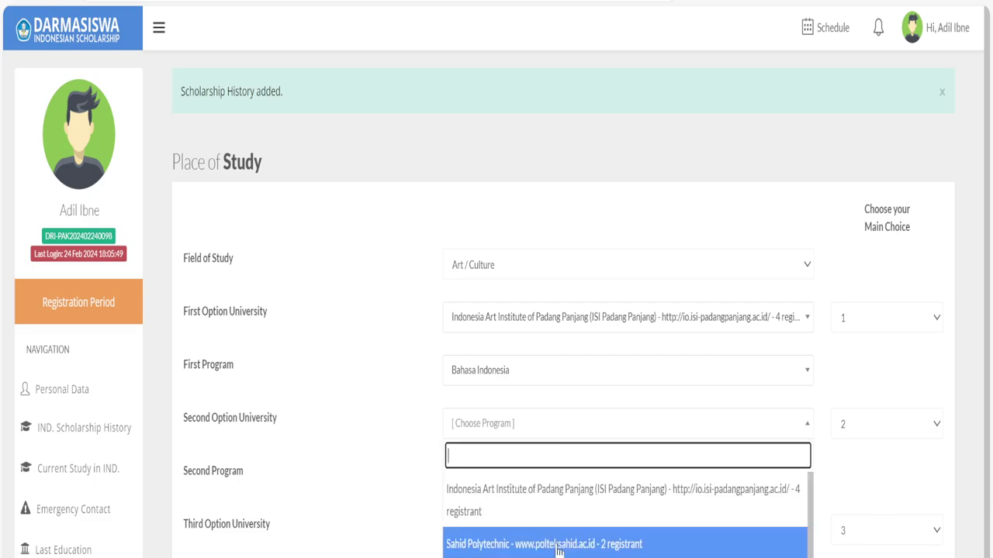
{"action": "left_click", "coordinate": [559, 545]}
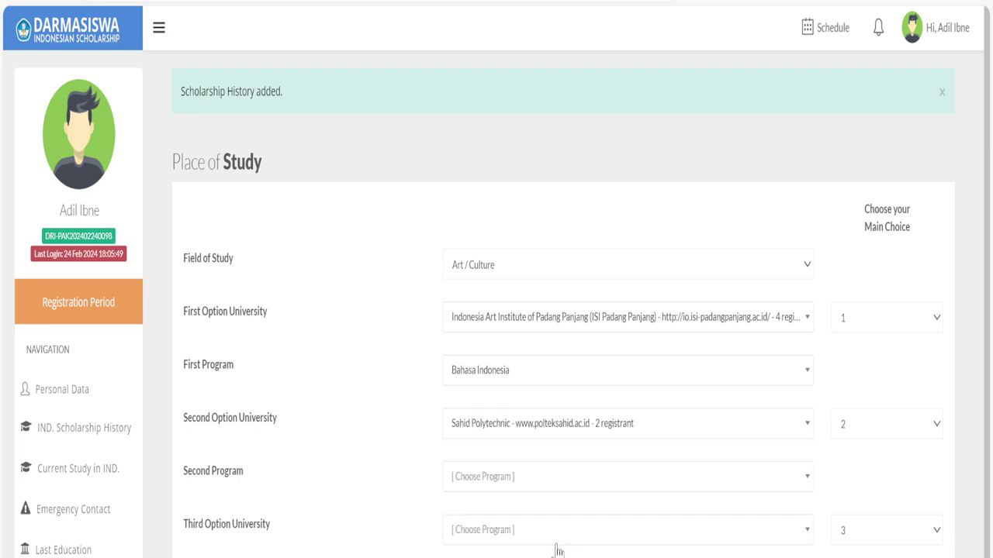
{"action": "left_click", "coordinate": [514, 480]}
{"action": "left_click", "coordinate": [549, 479]}
{"action": "left_click", "coordinate": [551, 479]}
{"action": "left_click", "coordinate": [551, 479]}
{"action": "left_click", "coordinate": [551, 479]}
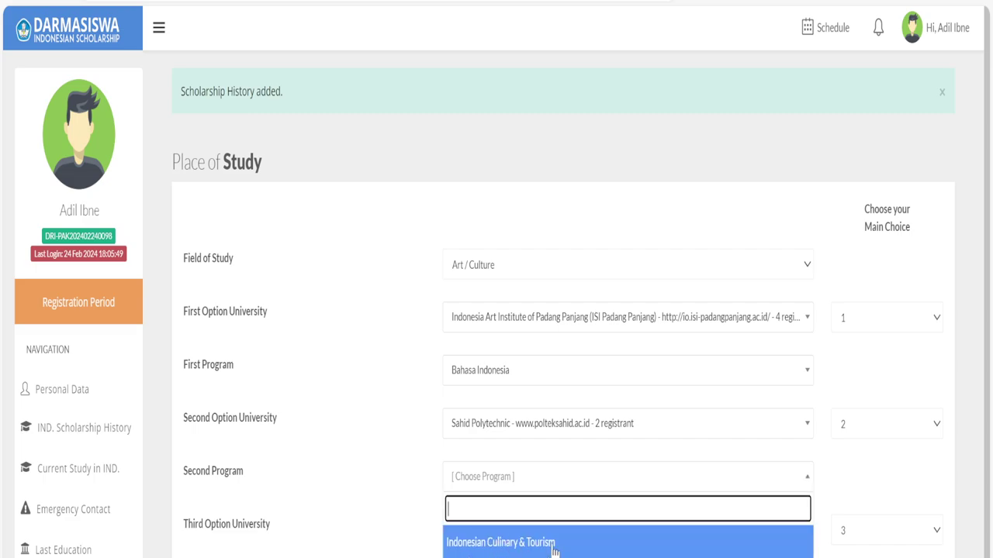
{"action": "left_click", "coordinate": [496, 543]}
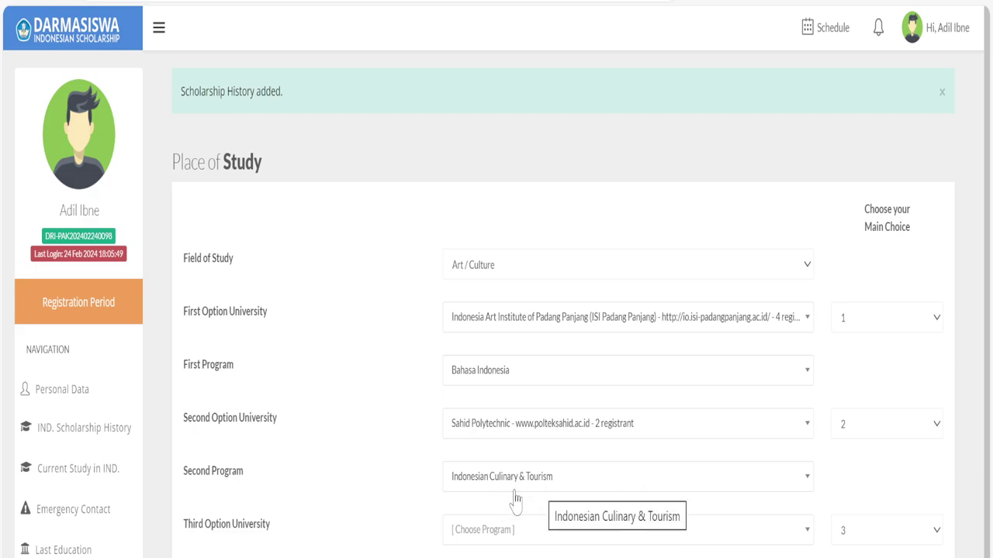
Set the third option university to Trisakti Institute of Tourism (IP Trisakti), Jakarta.
{"action": "left_click", "coordinate": [610, 532]}
{"action": "left_click", "coordinate": [610, 532]}
{"action": "left_click", "coordinate": [611, 533]}
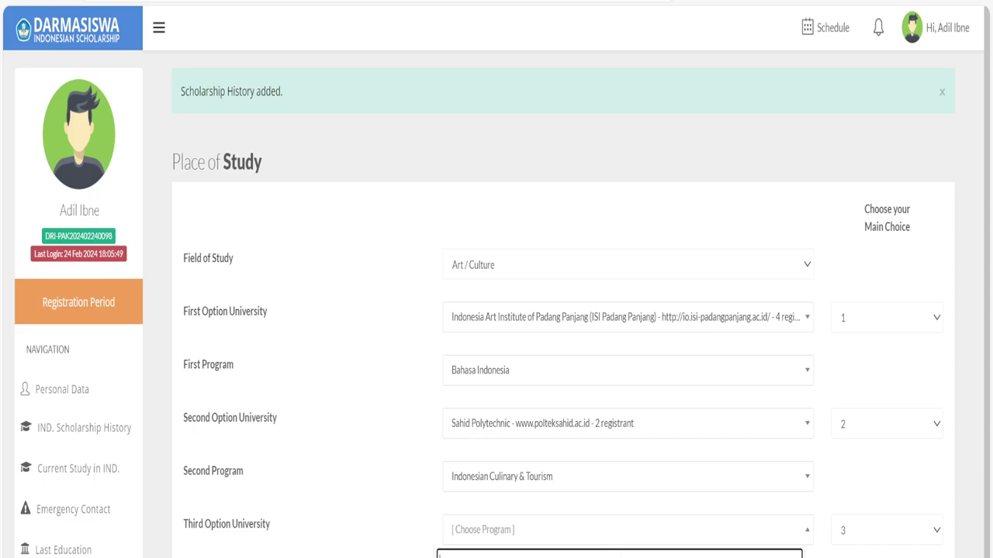
{"action": "left_click", "coordinate": [578, 557]}
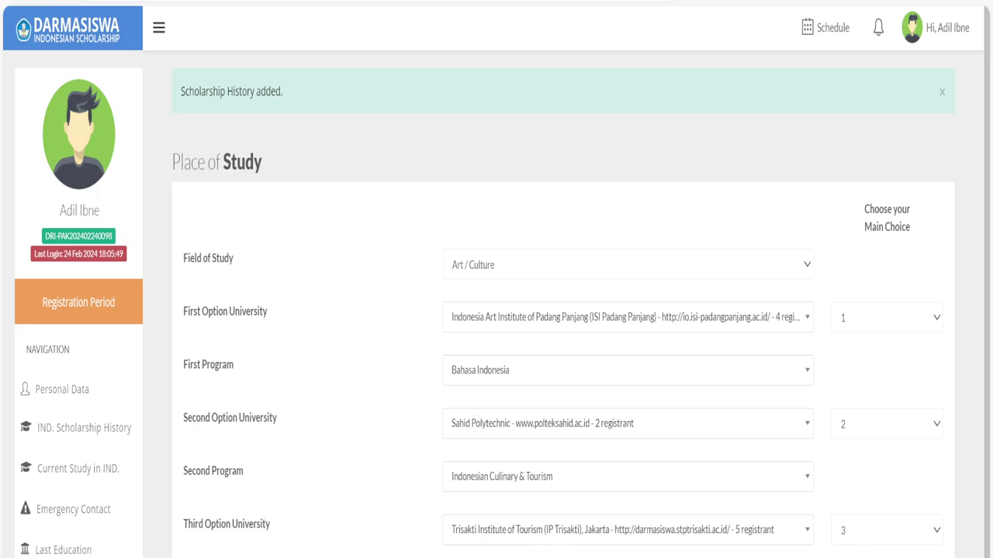
Try the Indonesian Art Institutes of Surakarta and Denpasar as the third option university, and return the choice to Trisakti Institute of Tourism.
{"action": "left_click", "coordinate": [617, 543]}
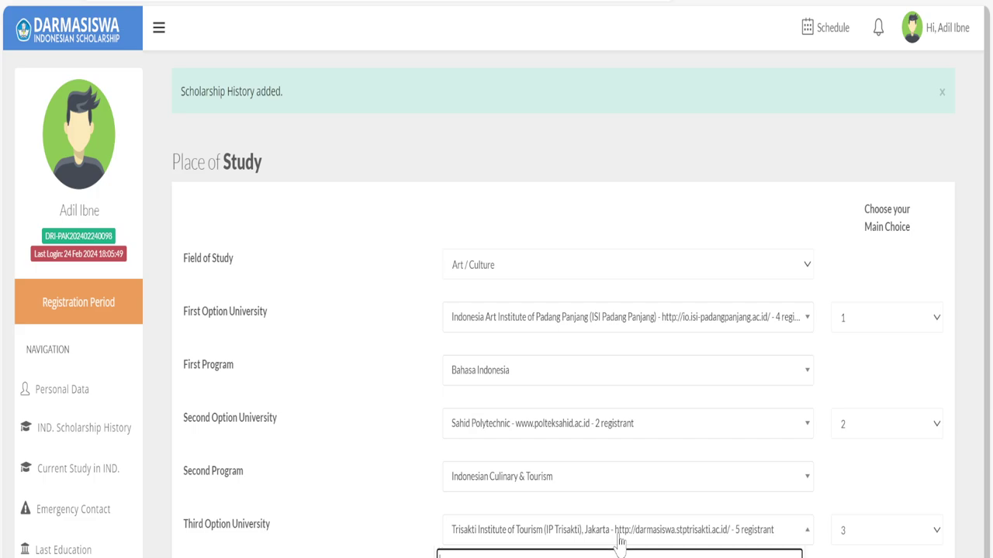
{"action": "key", "text": "Return"}
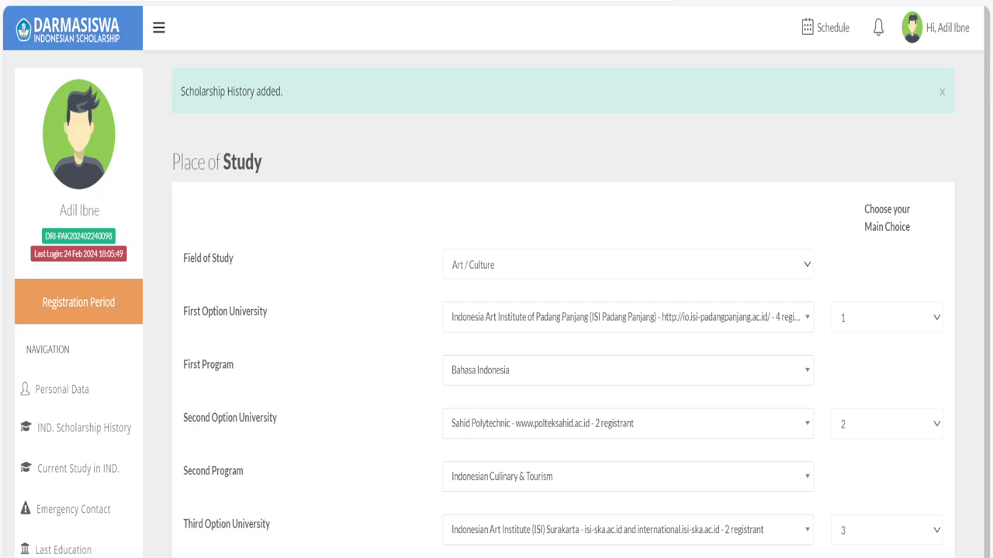
{"action": "left_click", "coordinate": [777, 535]}
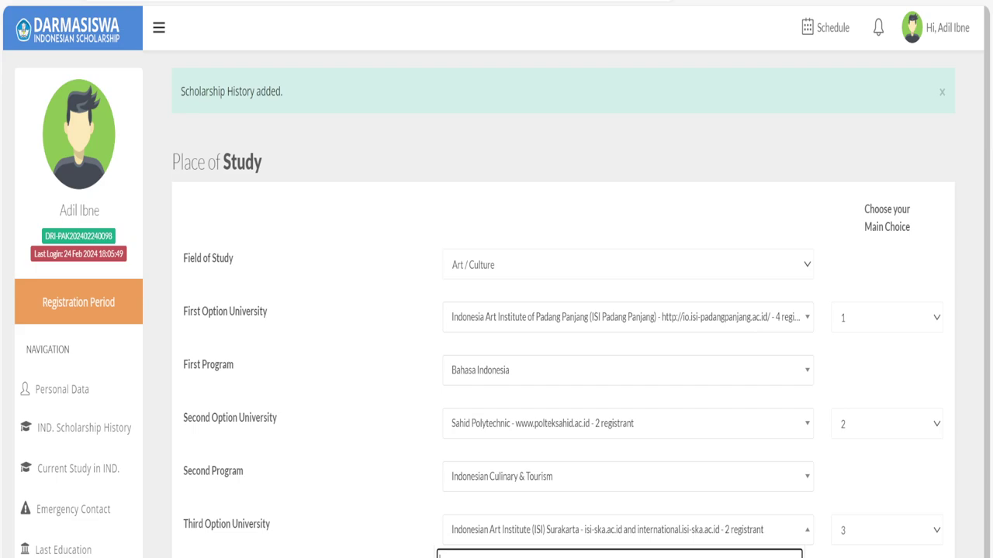
{"action": "key", "text": "Return"}
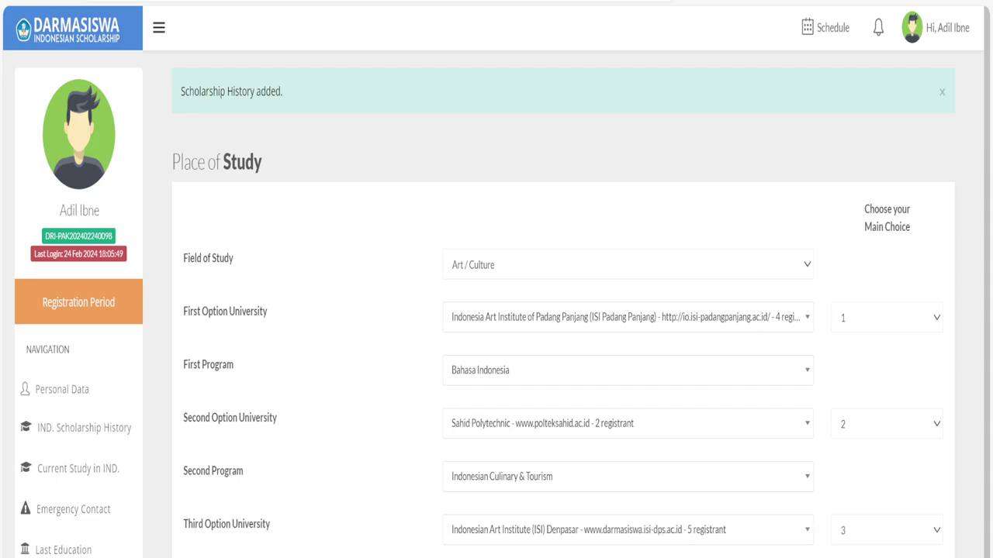
{"action": "scroll", "coordinate": [497, 311], "scroll_direction": "down", "scroll_amount": 1}
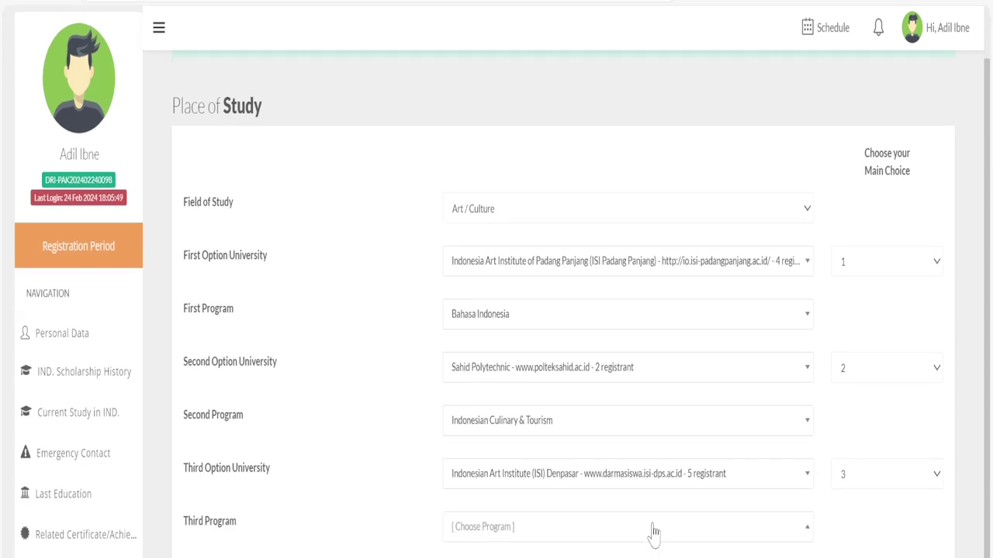
{"action": "left_click", "coordinate": [803, 534]}
{"action": "left_click", "coordinate": [804, 481]}
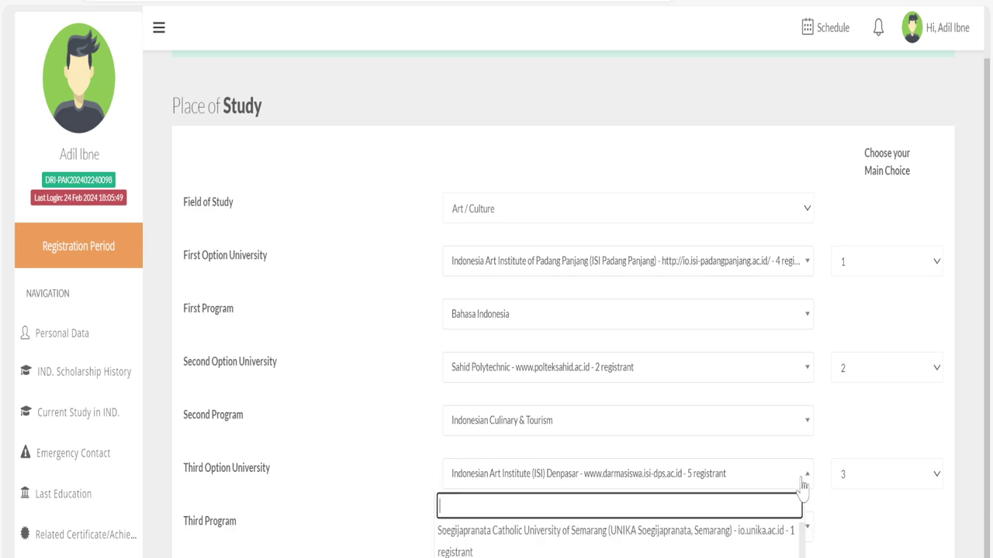
{"action": "left_click", "coordinate": [721, 555]}
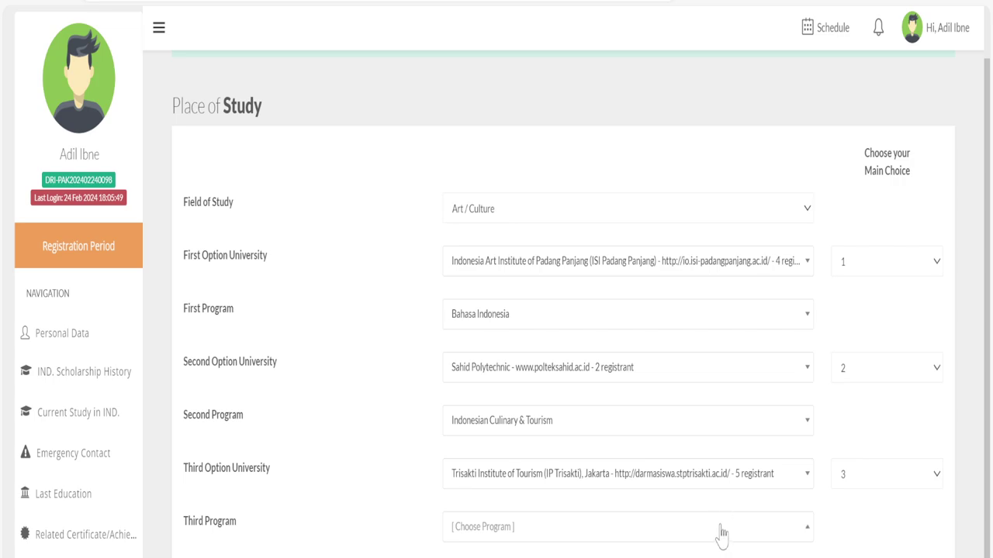
Examine the Essay section with its word limit and the video requirements in Upload Video.
{"action": "scroll", "coordinate": [721, 534], "scroll_direction": "up", "scroll_amount": 1}
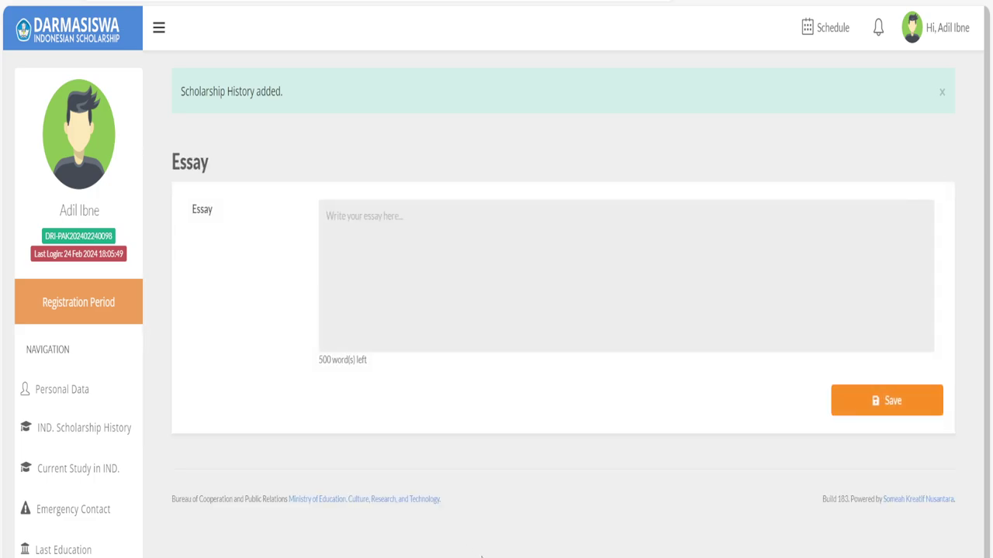
{"action": "left_click", "coordinate": [327, 215]}
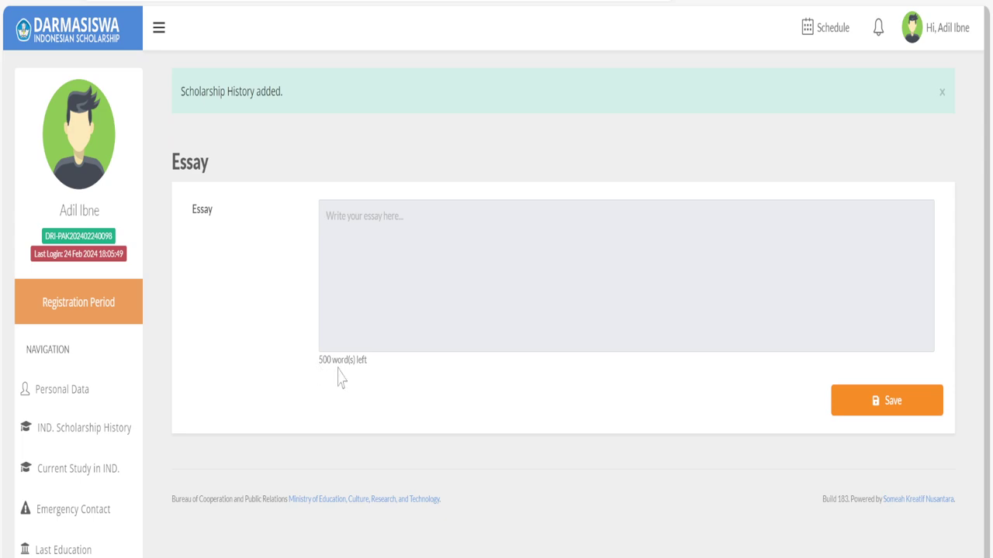
{"action": "key", "text": "Return"}
{"action": "scroll", "coordinate": [372, 388], "scroll_direction": "down", "scroll_amount": 1}
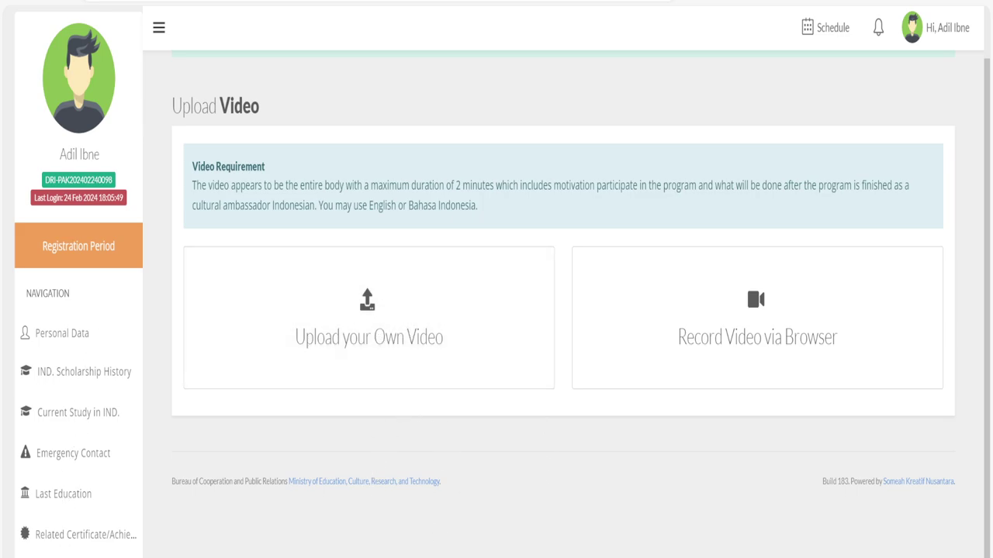
Review the Personal Data form and the scholarship entry listed in Indonesia Scholarship History.
{"action": "left_click", "coordinate": [90, 347]}
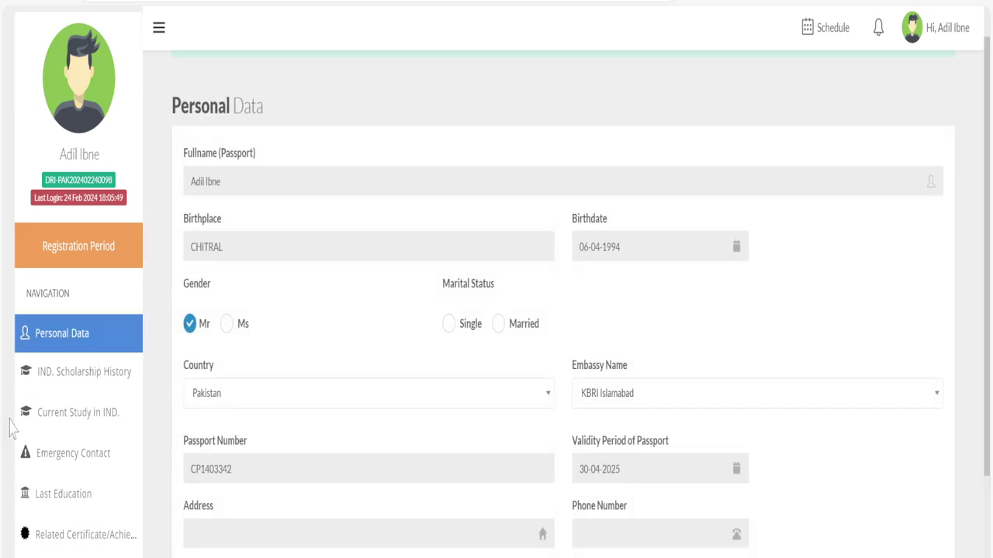
{"action": "left_click", "coordinate": [42, 379]}
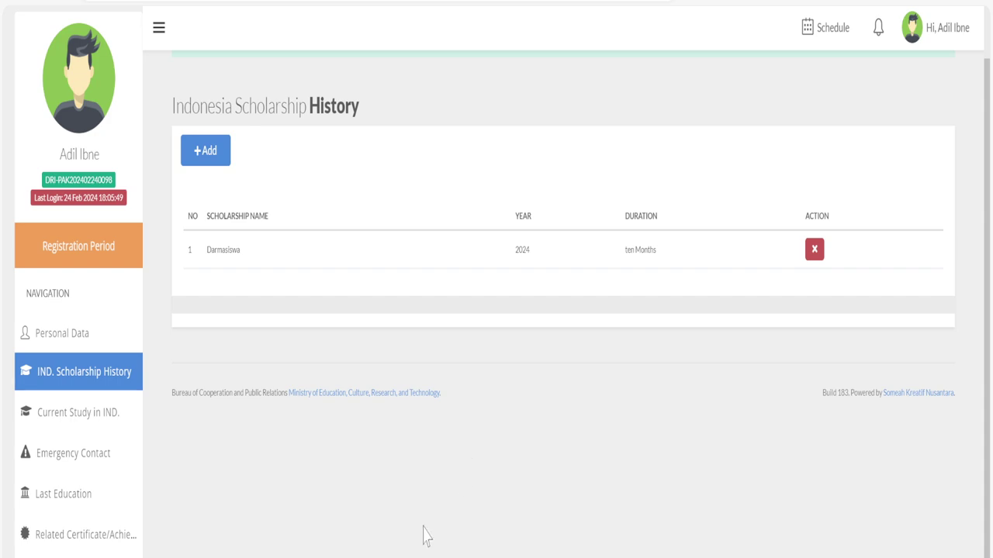
{"action": "scroll", "coordinate": [421, 532], "scroll_direction": "up", "scroll_amount": 1}
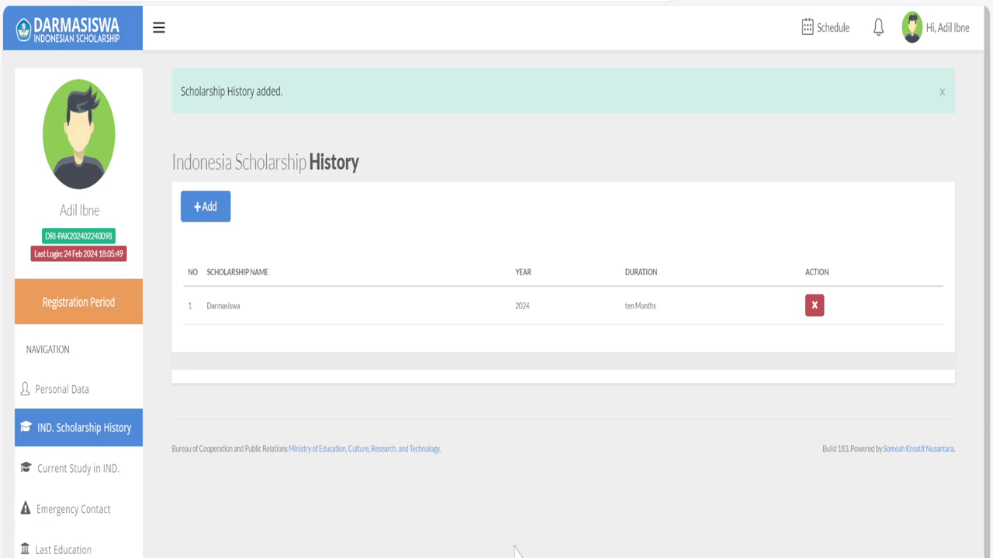
{"action": "scroll", "coordinate": [542, 523], "scroll_direction": "down", "scroll_amount": 1}
{"action": "scroll", "coordinate": [543, 523], "scroll_direction": "up", "scroll_amount": 1}
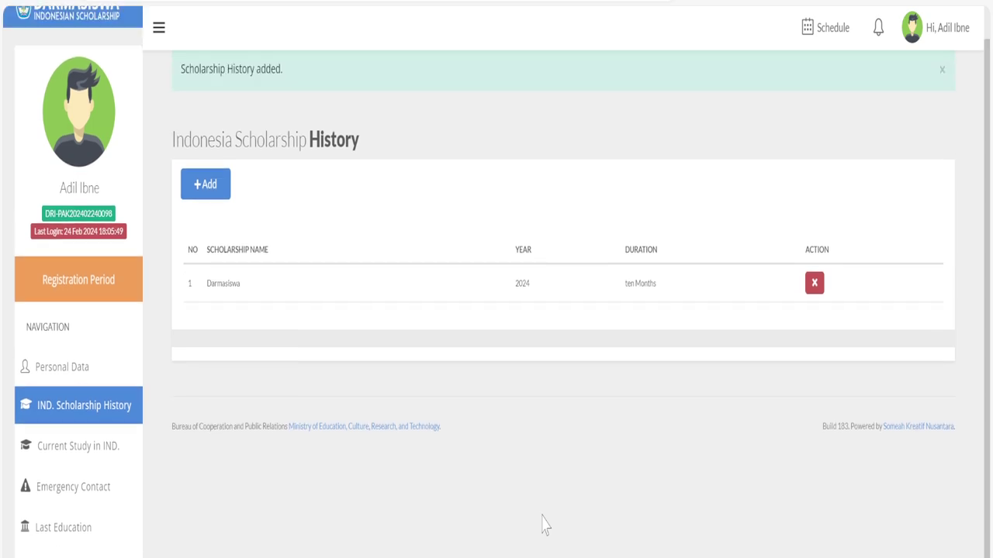
{"action": "scroll", "coordinate": [542, 524], "scroll_direction": "down", "scroll_amount": 1}
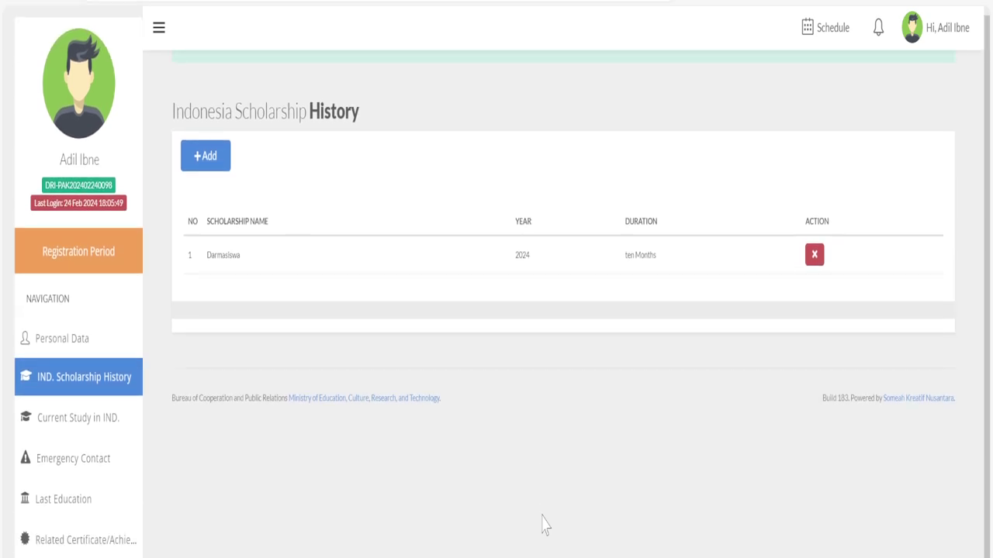
{"action": "scroll", "coordinate": [535, 514], "scroll_direction": "up", "scroll_amount": 1}
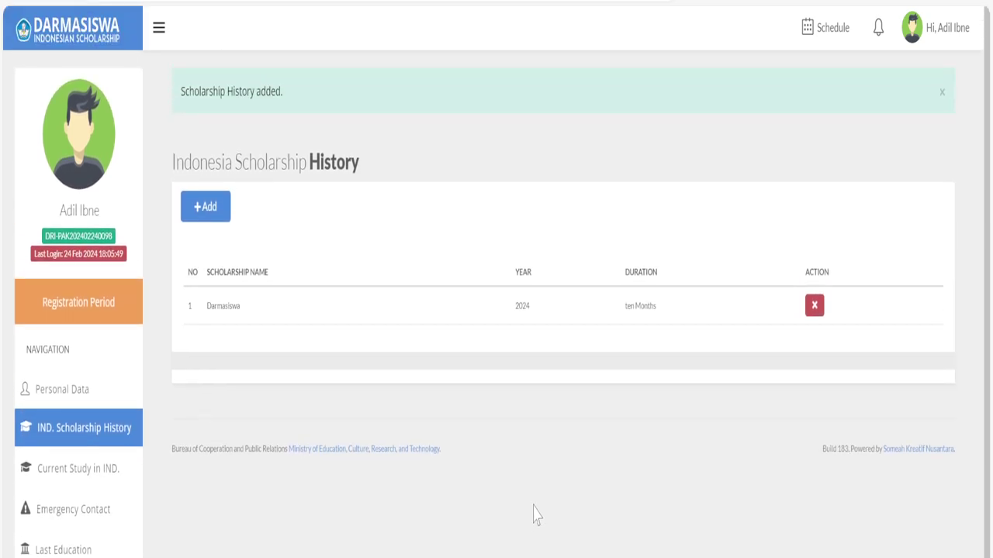